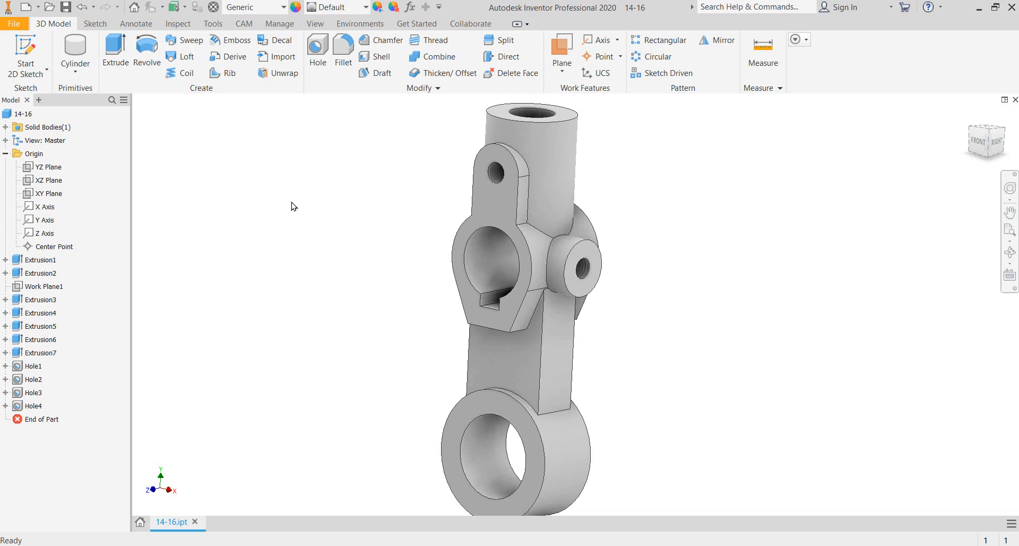
Create a work plane tangent to the lower boss cylinder and parallel to the YZ Plane
{"action": "left_click", "coordinate": [562, 72]}
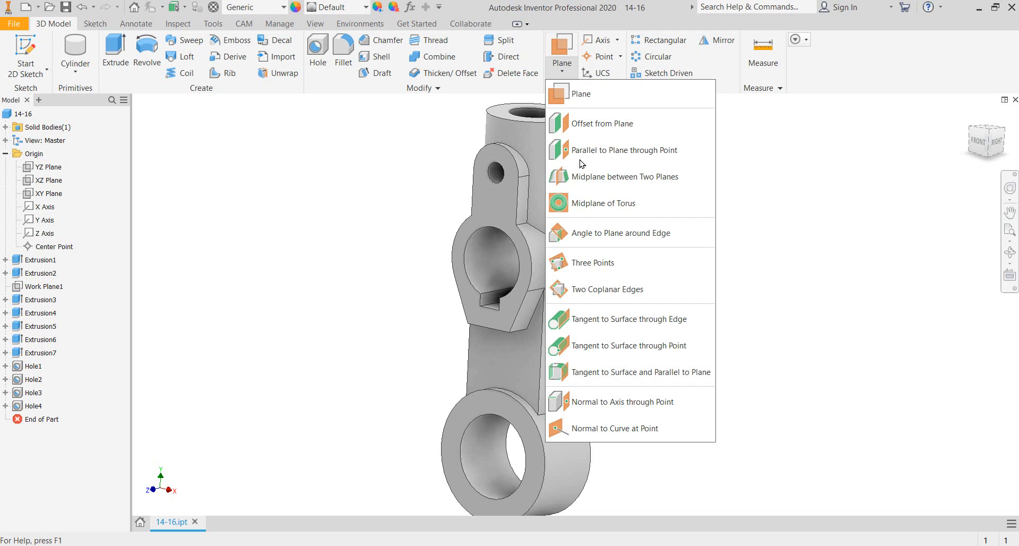
{"action": "left_click", "coordinate": [644, 374]}
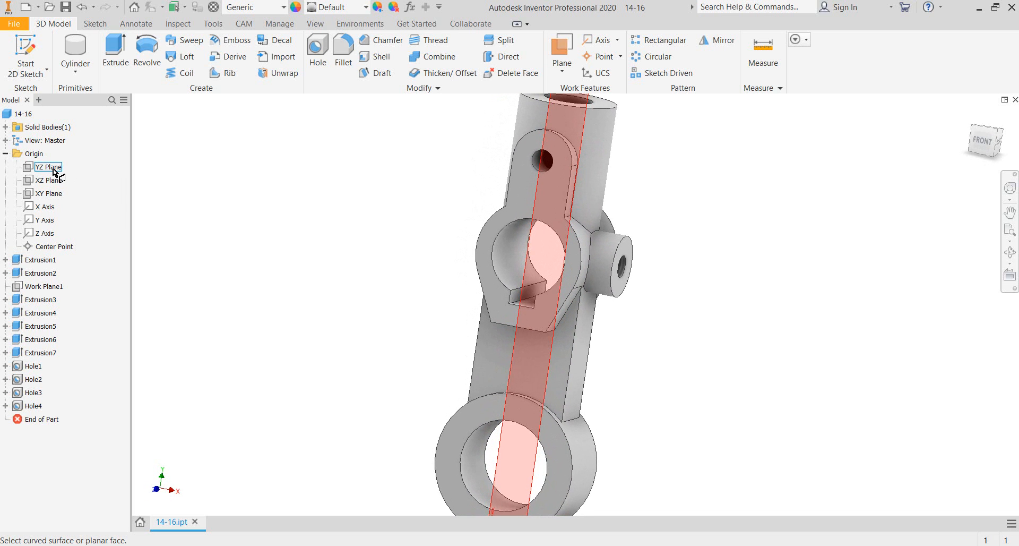
{"action": "left_click", "coordinate": [49, 167]}
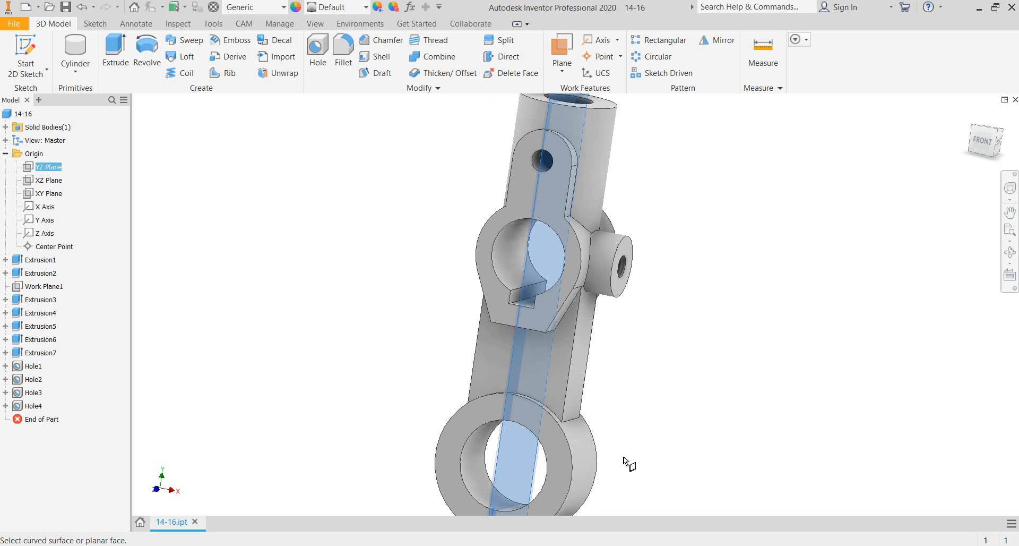
{"action": "left_click", "coordinate": [597, 483]}
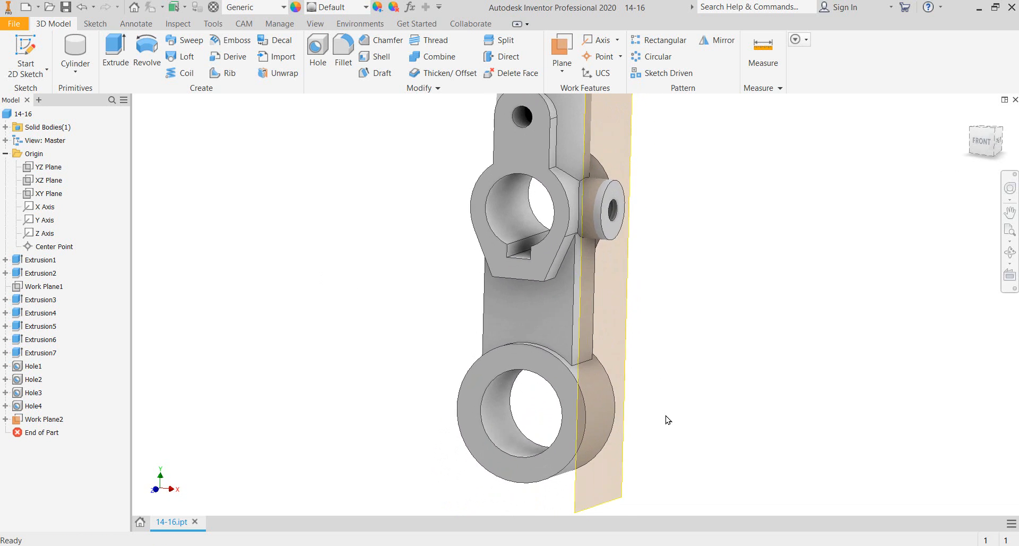
Start a 2D sketch on Work Plane2 and place a sketch point over the lower boss
{"action": "left_click", "coordinate": [25, 56]}
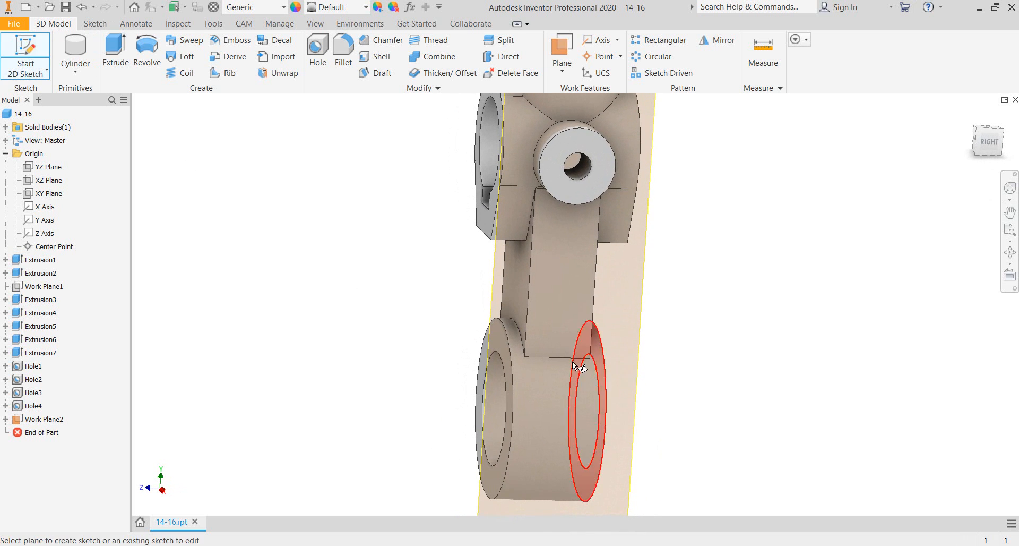
{"action": "left_click", "coordinate": [645, 348]}
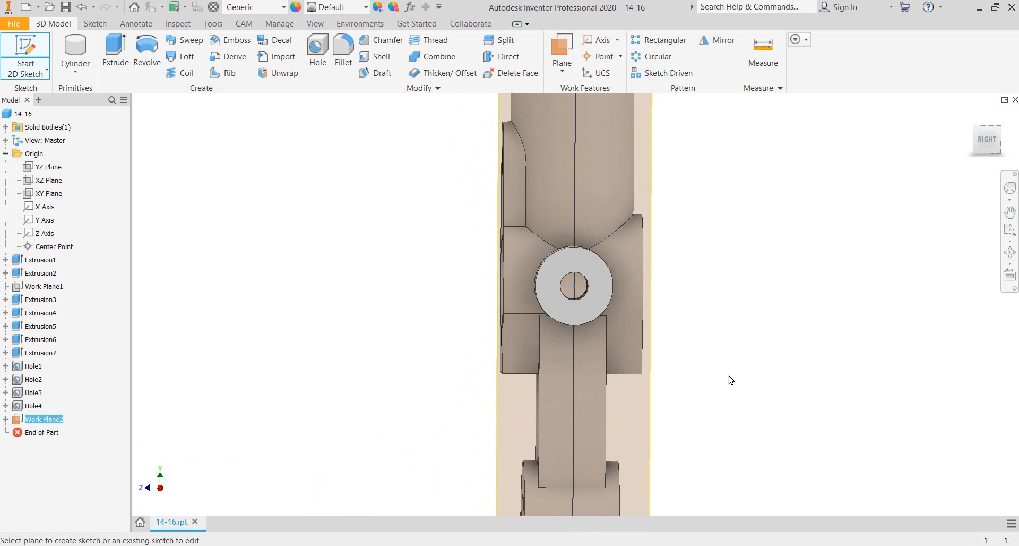
{"action": "mouse_move", "coordinate": [606, 334]}
{"action": "middle_mouse_down"}
{"action": "mouse_move", "coordinate": [742, 156]}
{"action": "mouse_move", "coordinate": [743, 215]}
{"action": "middle_mouse_up"}
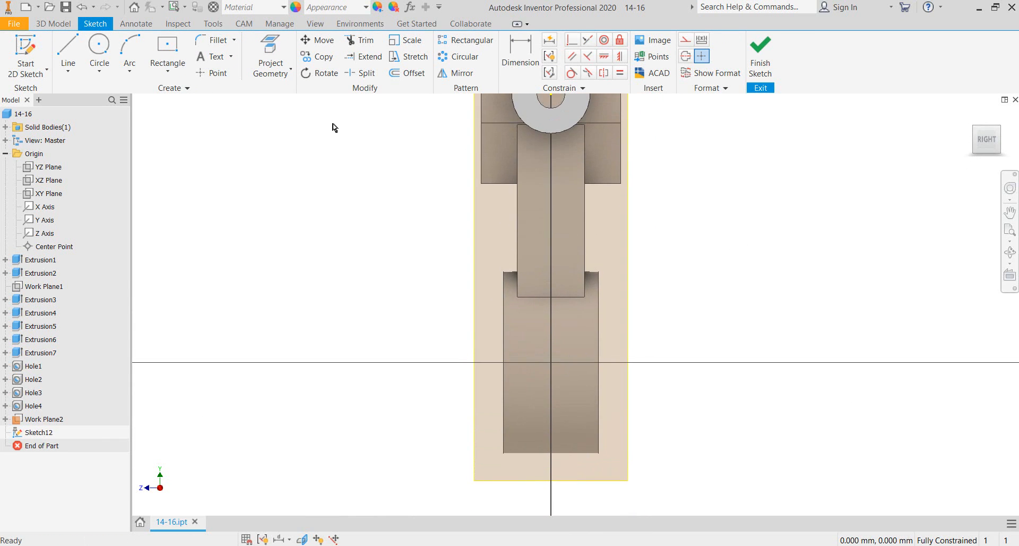
{"action": "left_click", "coordinate": [212, 73]}
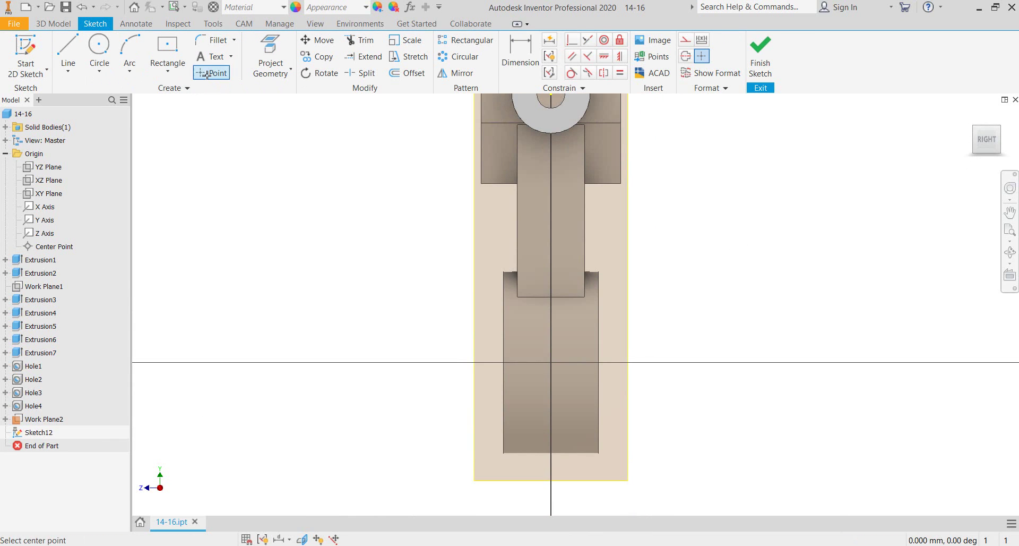
{"action": "left_click", "coordinate": [524, 382]}
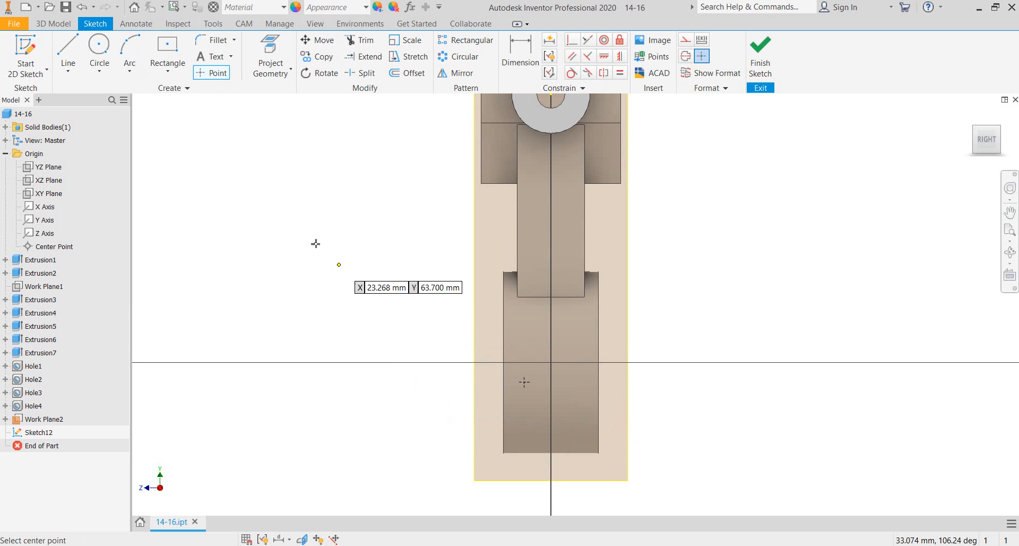
Align the sketch point vertically with the centreline and check it in a 3D view
{"action": "left_click", "coordinate": [619, 59]}
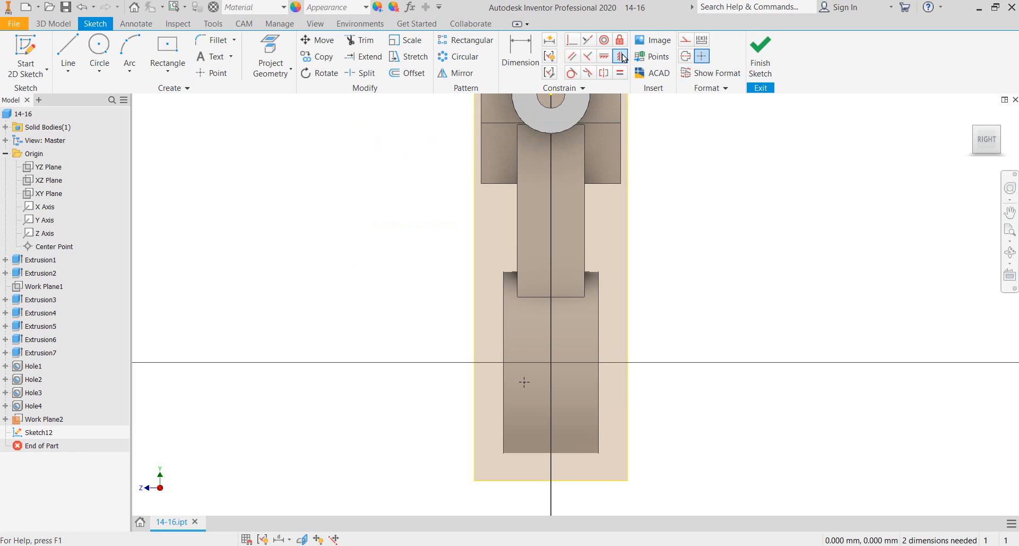
{"action": "left_click", "coordinate": [556, 99]}
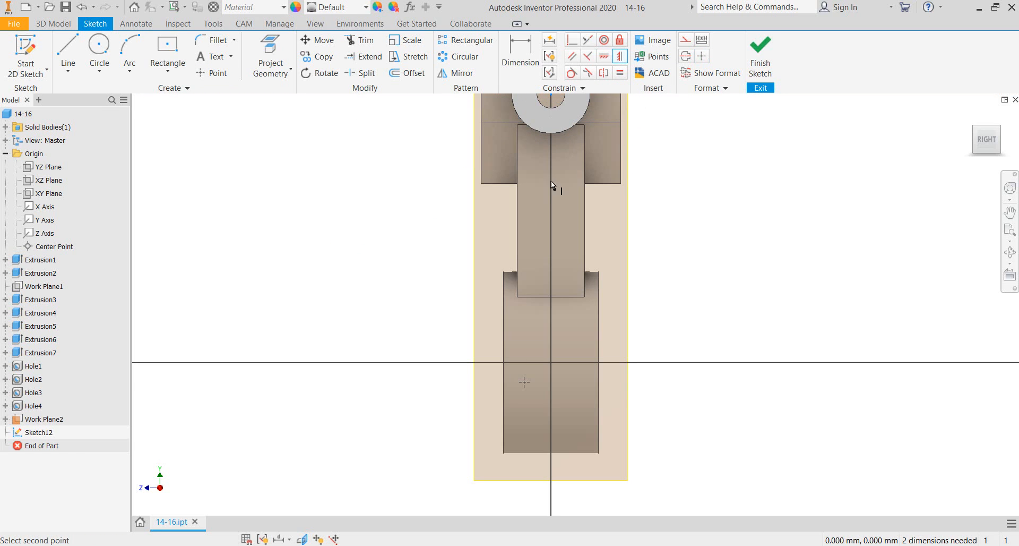
{"action": "left_click", "coordinate": [524, 388]}
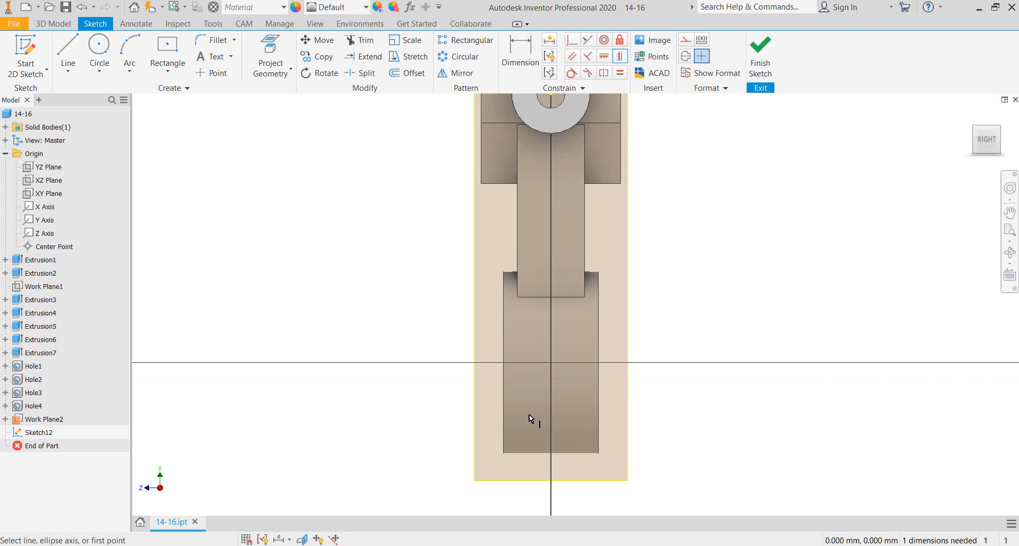
{"action": "scroll", "coordinate": [451, 324], "scroll_direction": "down", "scroll_amount": 3}
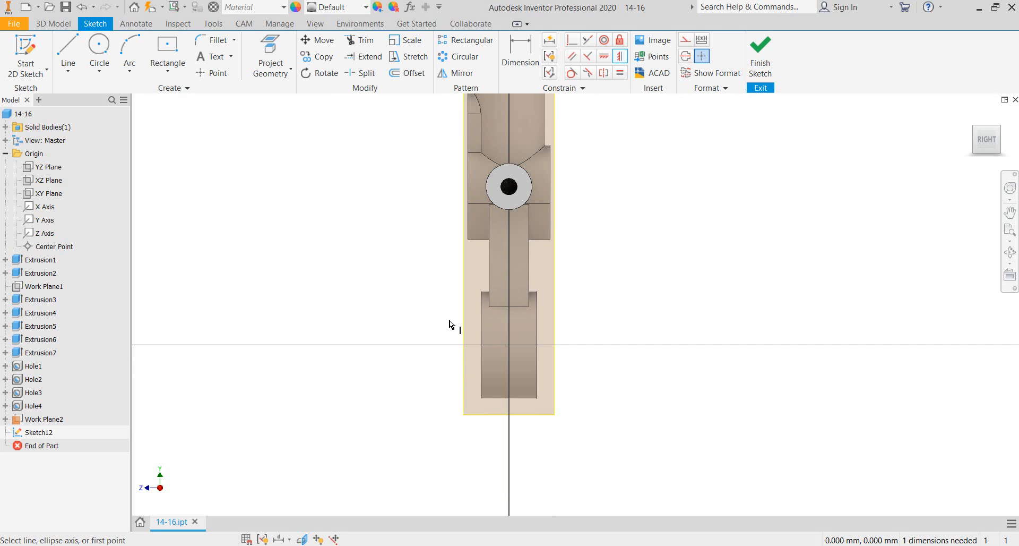
{"action": "key", "text": "F6"}
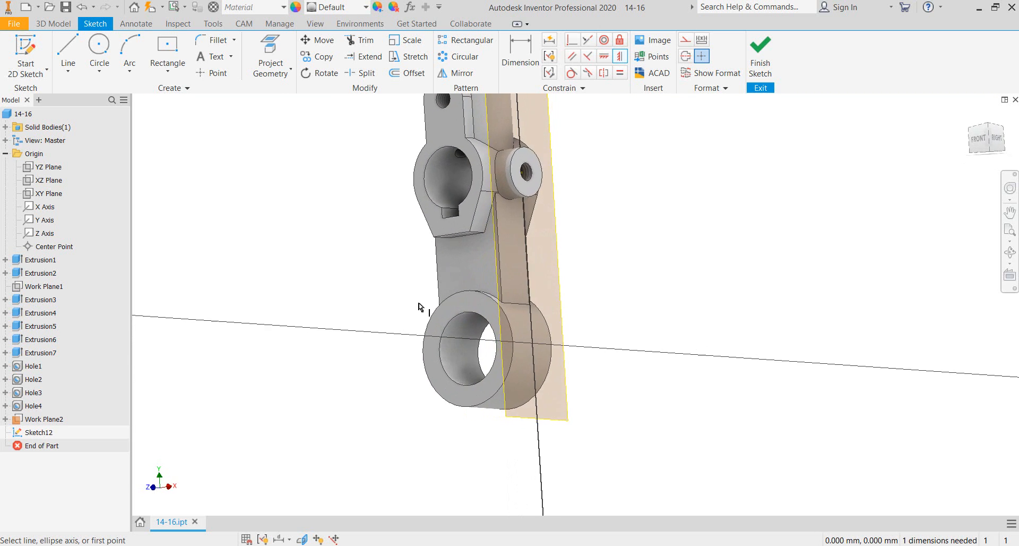
{"action": "scroll", "coordinate": [419, 306], "scroll_direction": "up", "scroll_amount": 2}
{"action": "scroll", "coordinate": [419, 307], "scroll_direction": "up", "scroll_amount": 2}
{"action": "scroll", "coordinate": [420, 306], "scroll_direction": "up", "scroll_amount": 2}
{"action": "scroll", "coordinate": [419, 306], "scroll_direction": "up", "scroll_amount": 2}
{"action": "key", "text": "F6"}
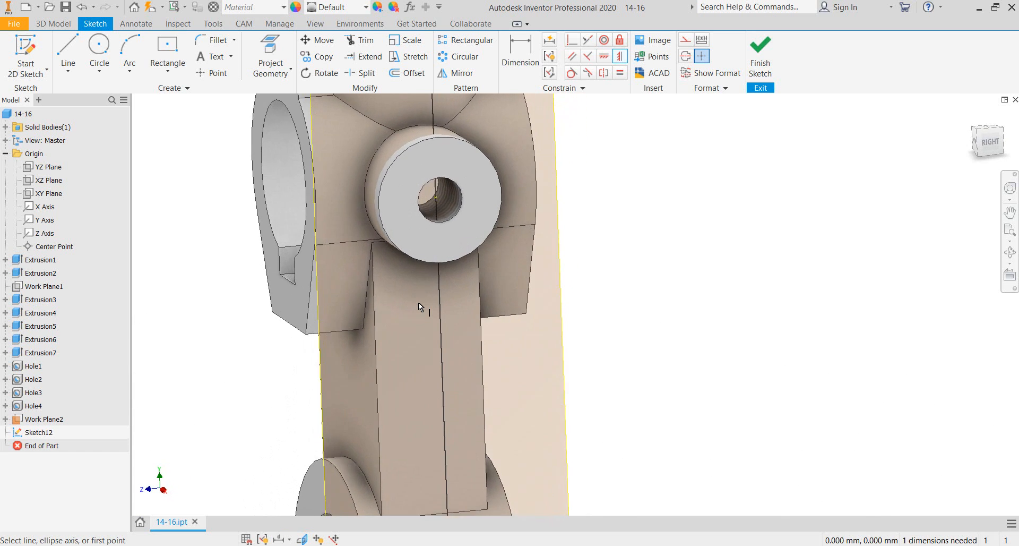
{"action": "key", "text": "F6"}
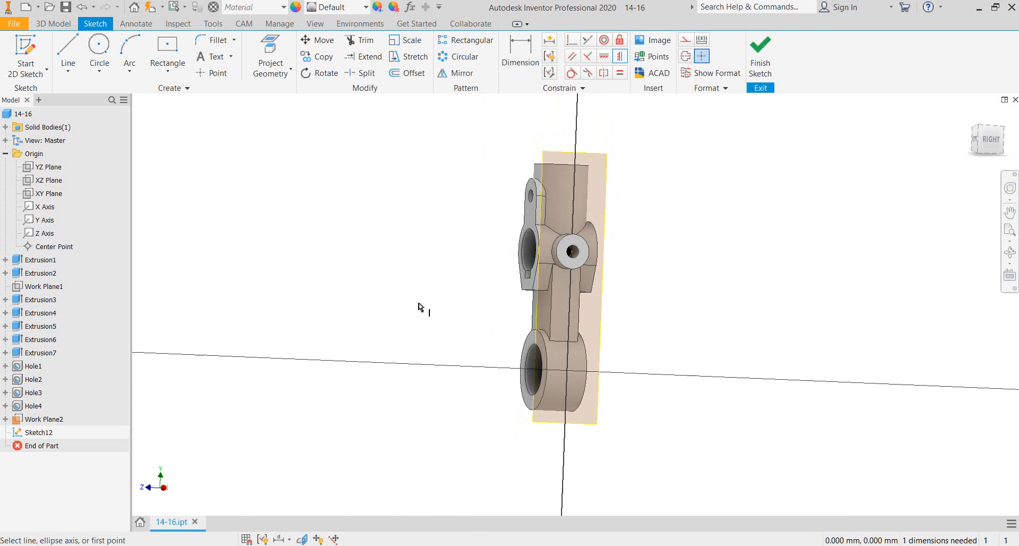
{"action": "scroll", "coordinate": [420, 308], "scroll_direction": "up", "scroll_amount": 5}
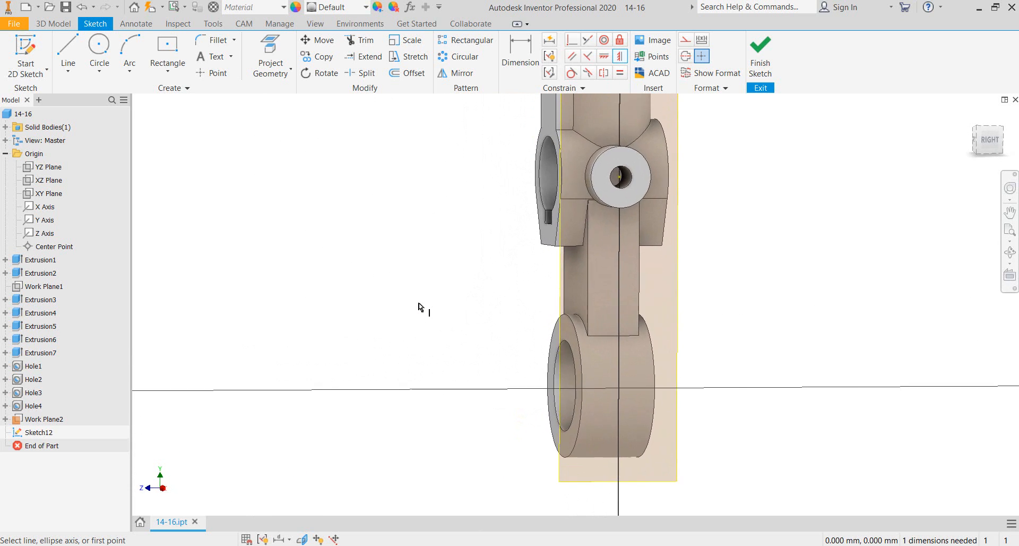
End the command and undo the vertical constraint, leaving the point unconstrained
{"action": "right_click", "coordinate": [390, 282]}
{"action": "left_click", "coordinate": [434, 279]}
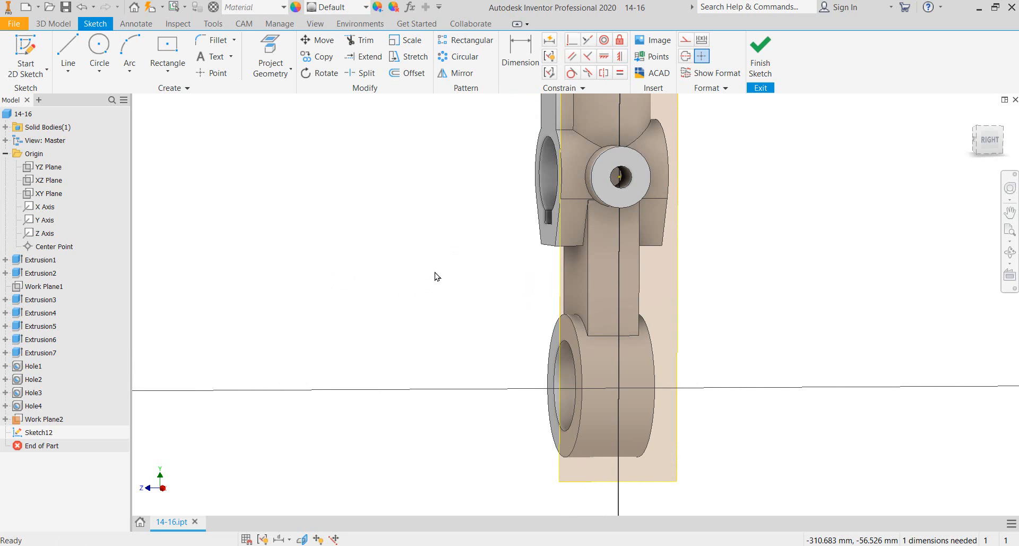
{"action": "left_click", "coordinate": [83, 6]}
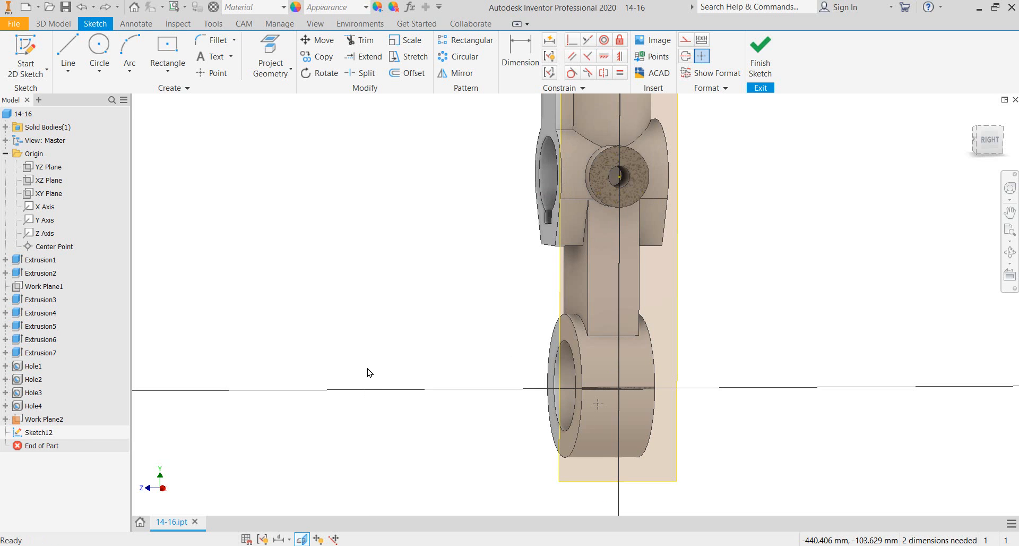
{"action": "scroll", "coordinate": [468, 341], "scroll_direction": "up", "scroll_amount": 3}
{"action": "scroll", "coordinate": [468, 341], "scroll_direction": "up", "scroll_amount": 2}
{"action": "scroll", "coordinate": [468, 340], "scroll_direction": "up", "scroll_amount": 2}
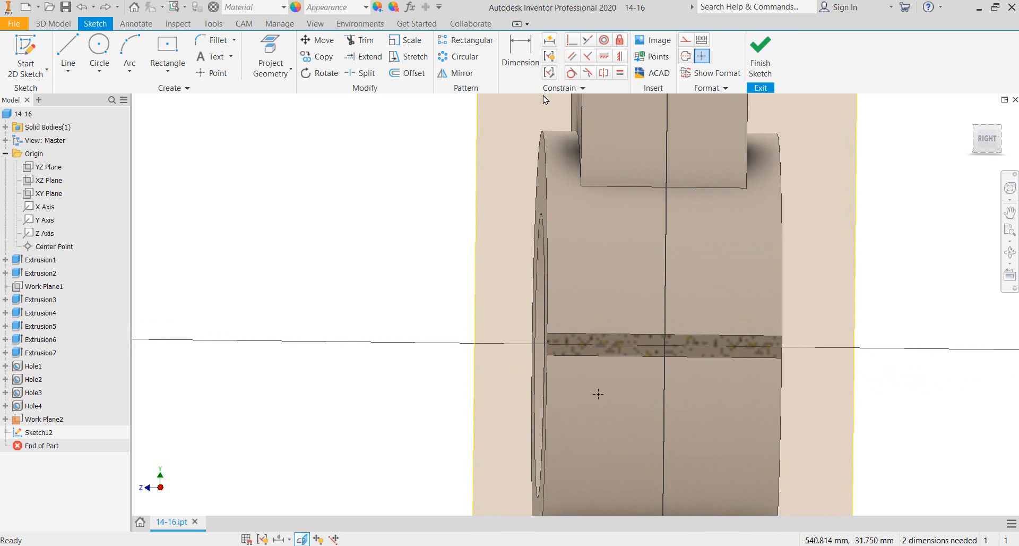
{"action": "left_click", "coordinate": [607, 58]}
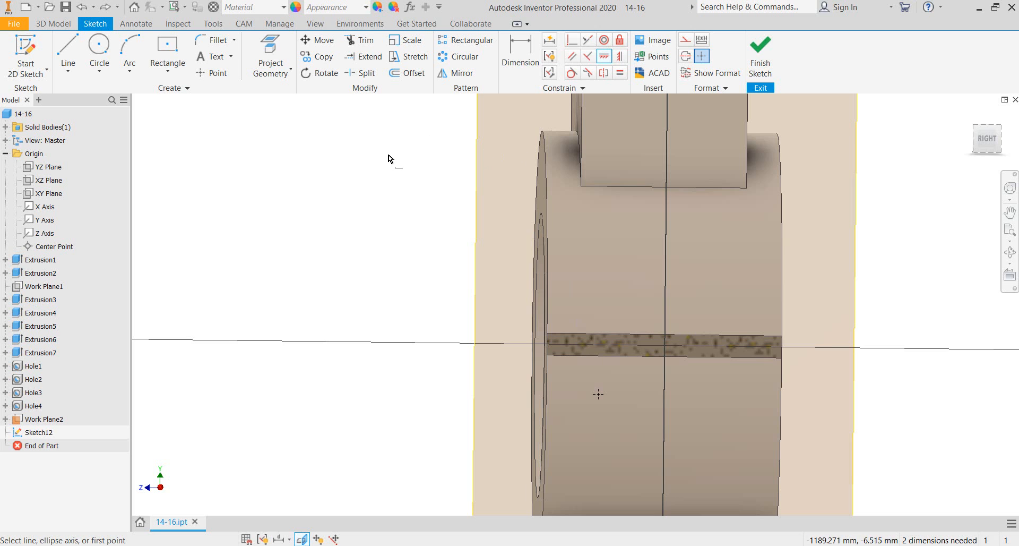
Project the lower boss cylinder's edges into the sketch as reference geometry
{"action": "left_click", "coordinate": [269, 57]}
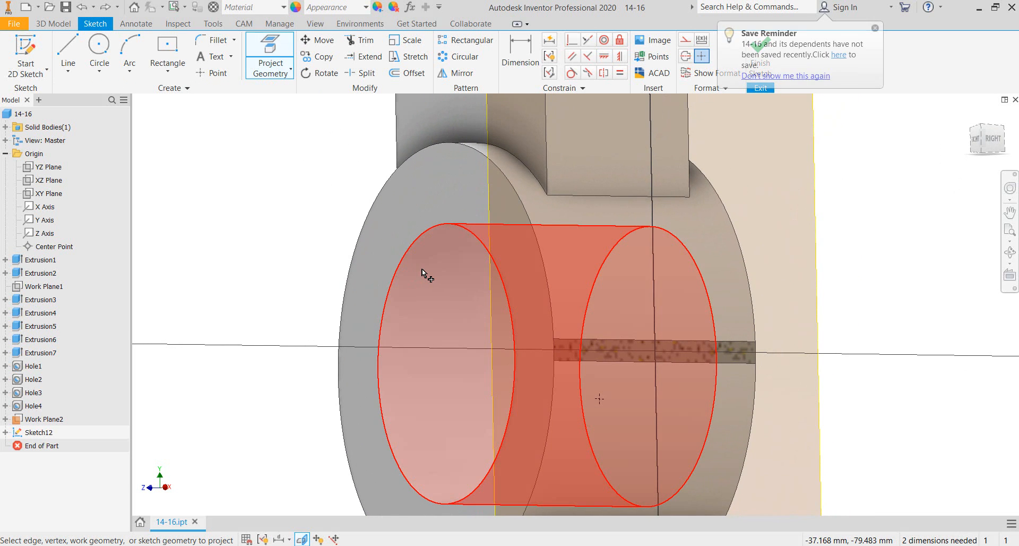
{"action": "left_click", "coordinate": [428, 279]}
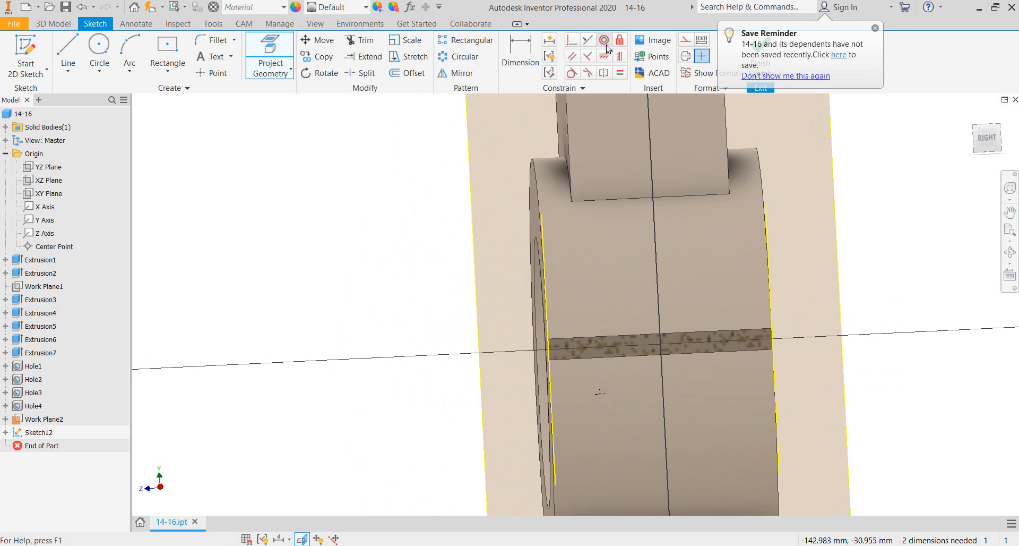
{"action": "left_click", "coordinate": [574, 44]}
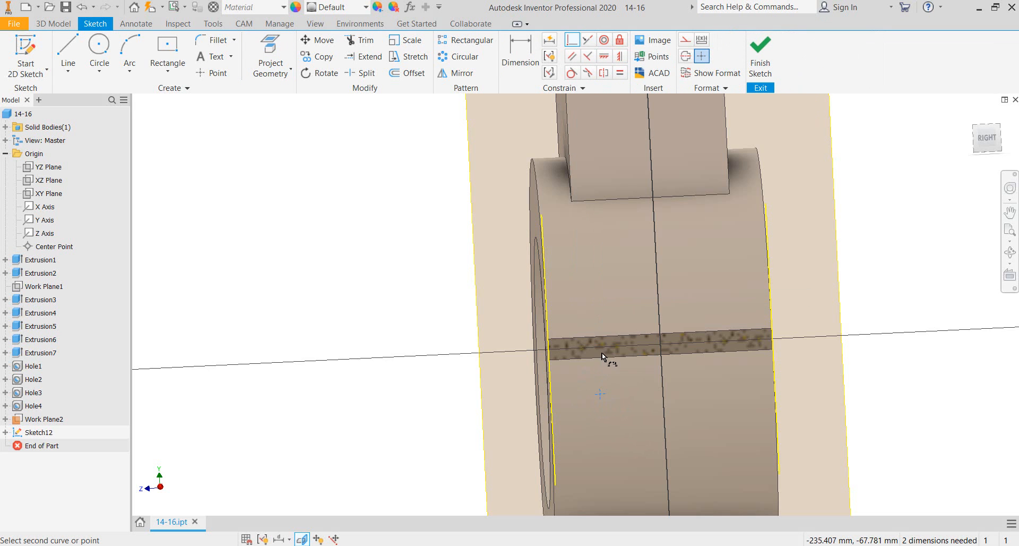
{"action": "mouse_move", "coordinate": [613, 350]}
{"action": "middle_mouse_down", "text": "shift"}
{"action": "mouse_move", "coordinate": [530, 343]}
{"action": "mouse_move", "coordinate": [473, 310]}
{"action": "mouse_move", "coordinate": [273, 284]}
{"action": "mouse_move", "coordinate": [323, 244]}
{"action": "middle_mouse_up", "text": "shift"}
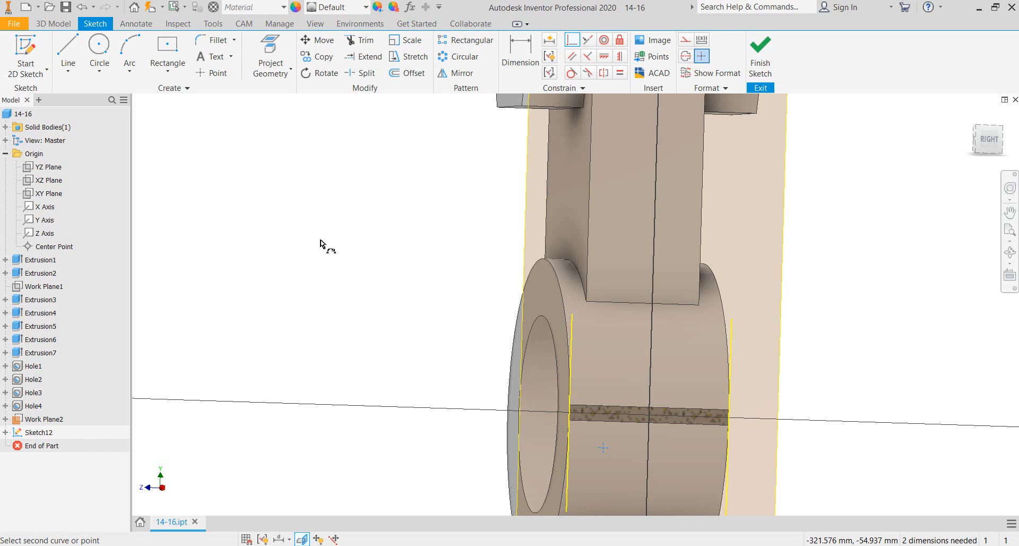
{"action": "key", "text": "Escape"}
{"action": "left_click", "coordinate": [516, 46]}
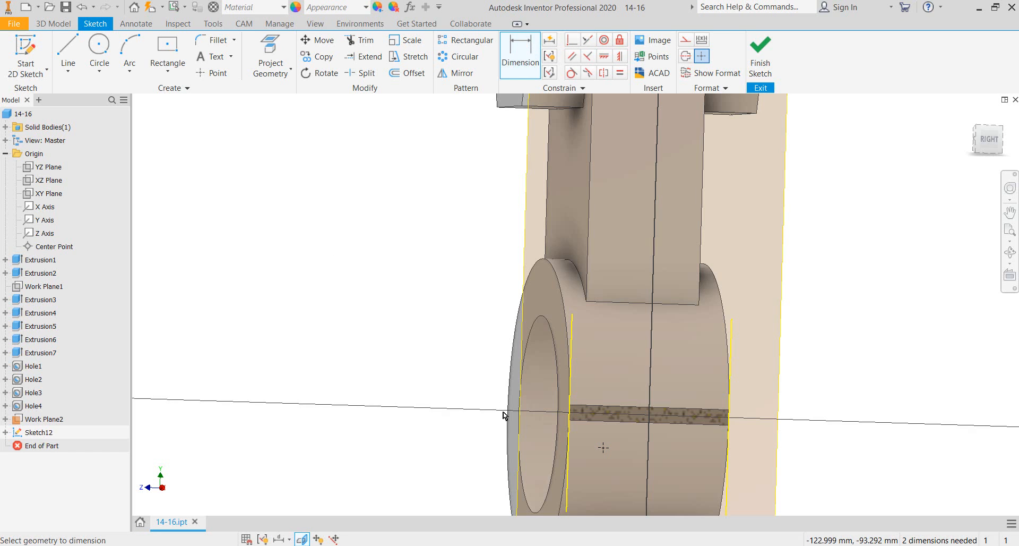
{"action": "scroll", "coordinate": [601, 455], "scroll_direction": "down", "scroll_amount": 3}
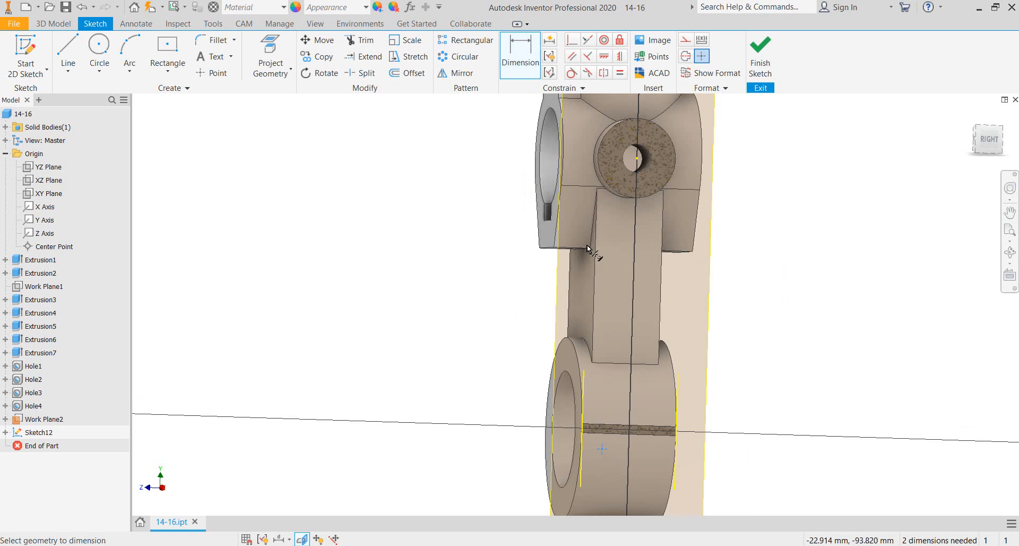
{"action": "left_click", "coordinate": [603, 448]}
{"action": "left_click", "coordinate": [635, 165]}
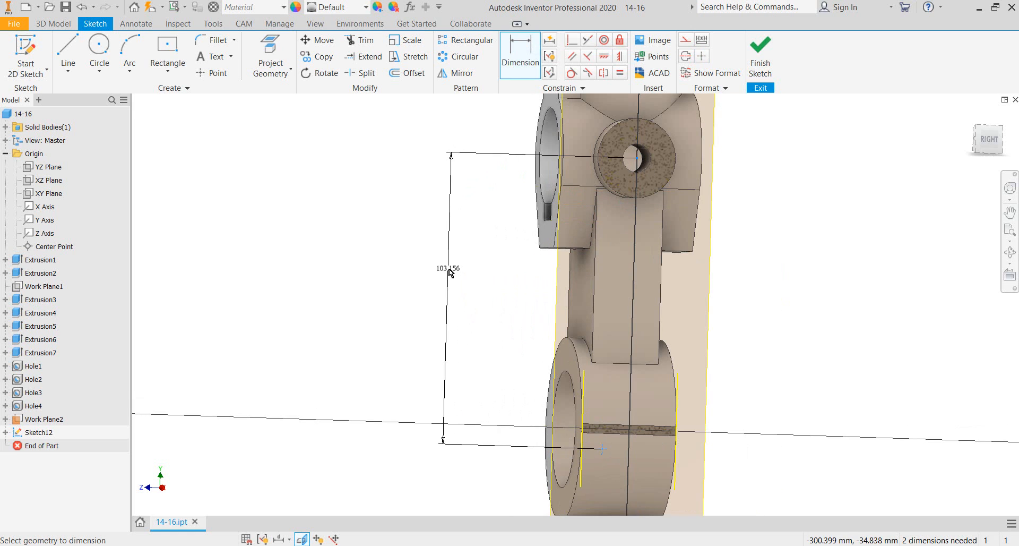
{"action": "left_click", "coordinate": [448, 273]}
{"action": "type", "text": "96"}
{"action": "key", "text": "Return"}
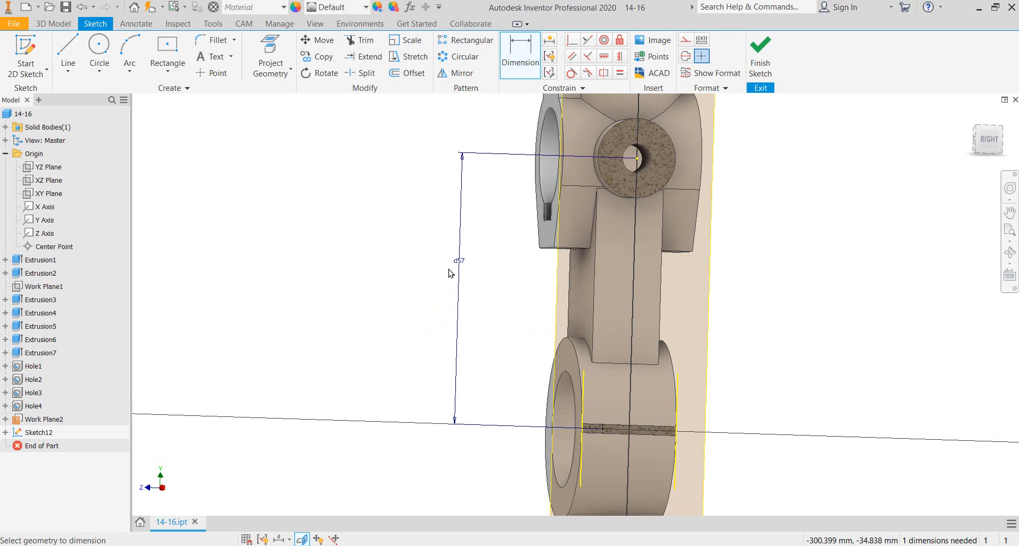
{"action": "scroll", "coordinate": [636, 442], "scroll_direction": "up", "scroll_amount": 5}
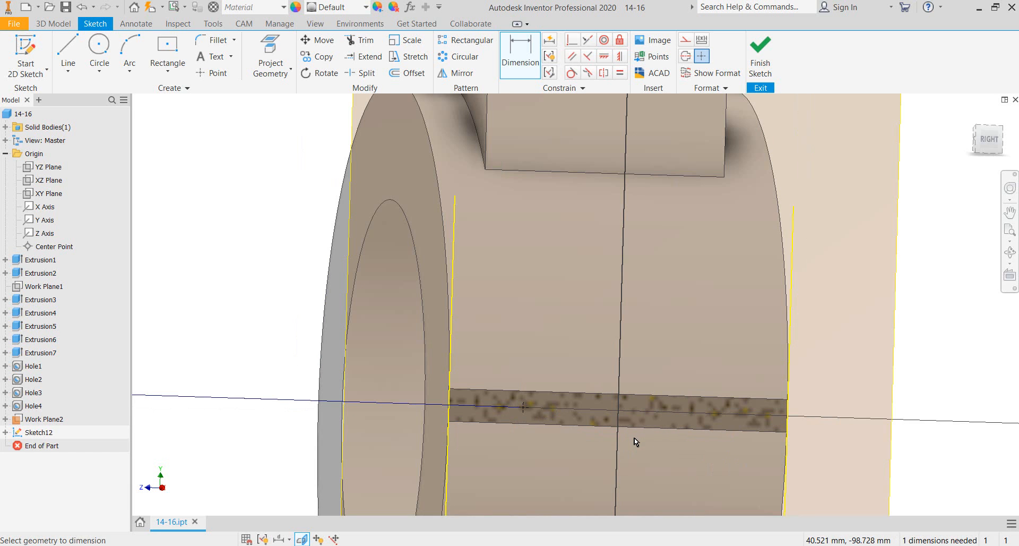
{"action": "scroll", "coordinate": [581, 412], "scroll_direction": "up", "scroll_amount": 4}
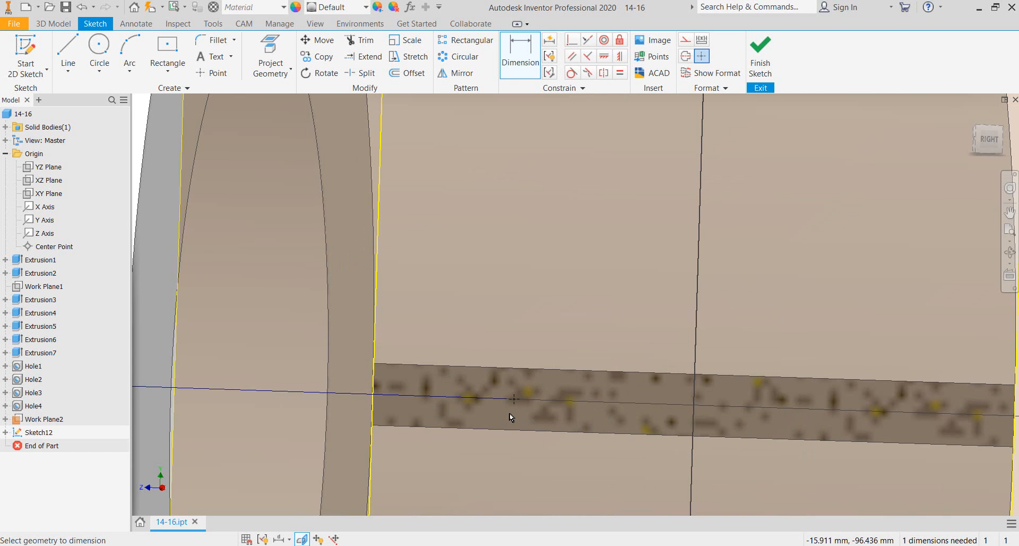
{"action": "scroll", "coordinate": [514, 410], "scroll_direction": "up", "scroll_amount": 1}
{"action": "scroll", "coordinate": [514, 410], "scroll_direction": "up", "scroll_amount": 1}
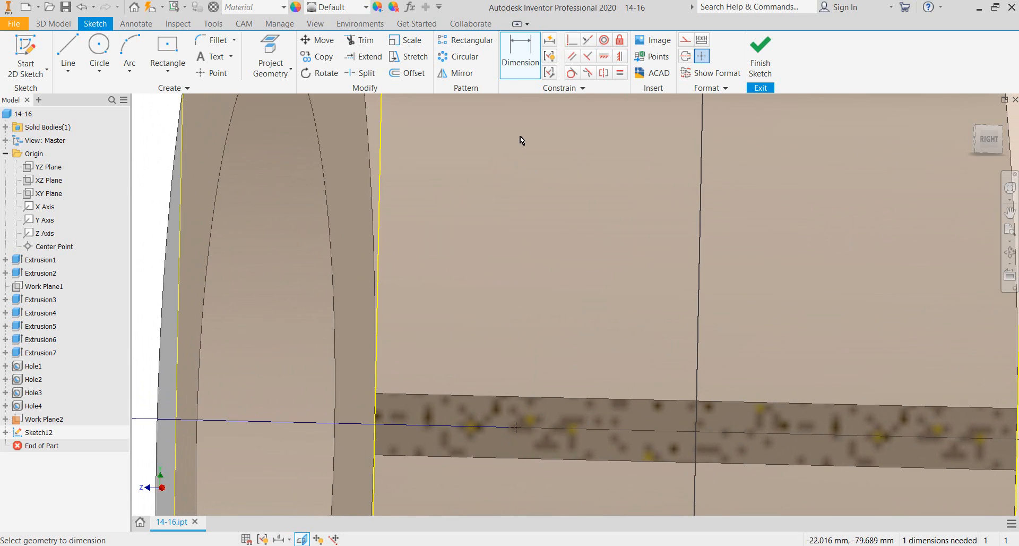
{"action": "key", "text": "Escape"}
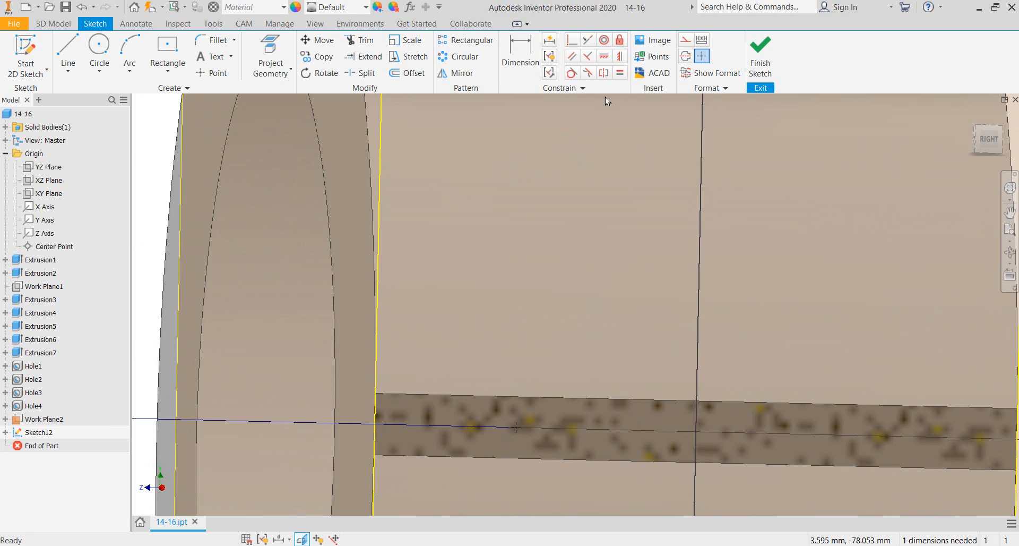
{"action": "left_click", "coordinate": [620, 56]}
{"action": "left_click", "coordinate": [521, 430]}
{"action": "scroll", "coordinate": [520, 357], "scroll_direction": "down", "scroll_amount": 5}
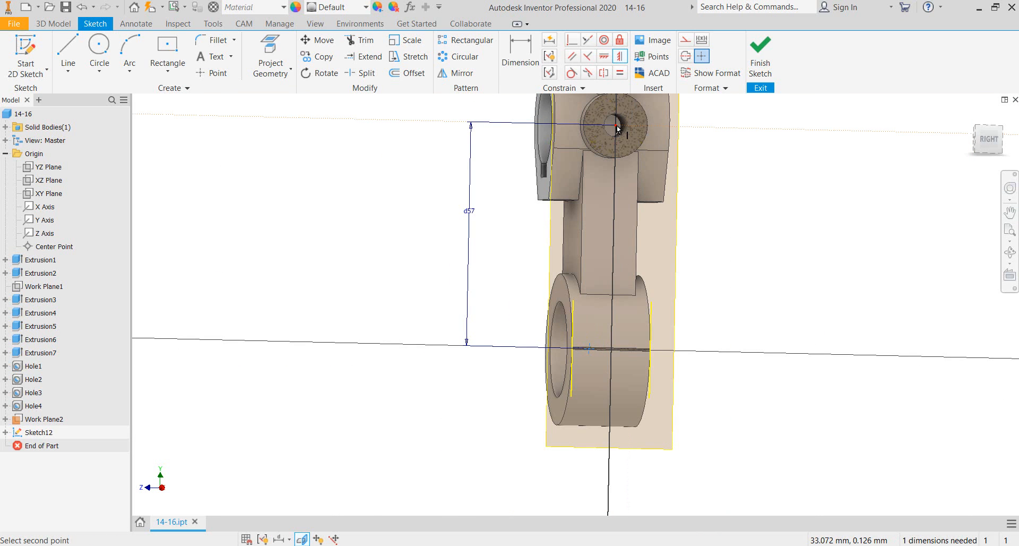
{"action": "key", "text": "Escape"}
{"action": "left_click", "coordinate": [606, 57]}
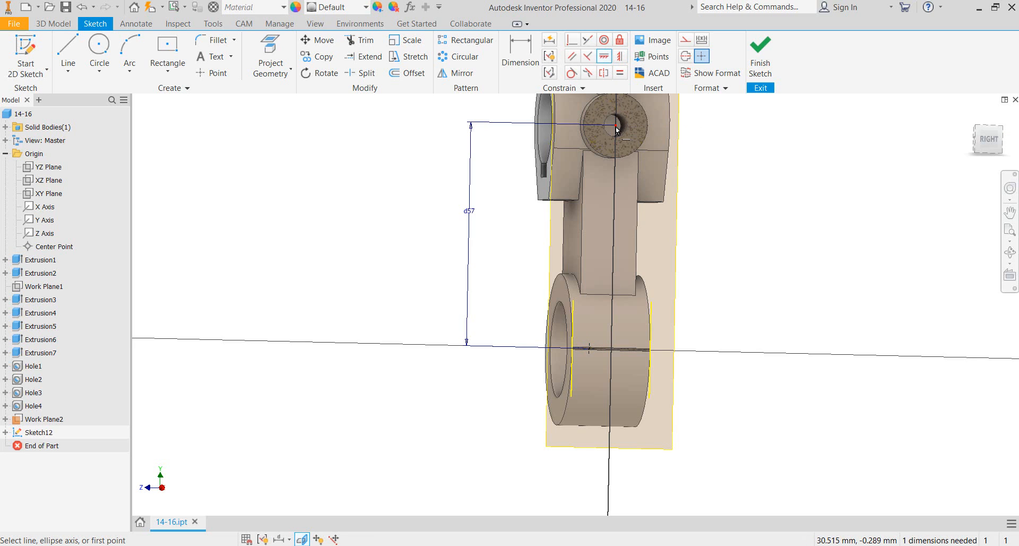
{"action": "left_click", "coordinate": [617, 127]}
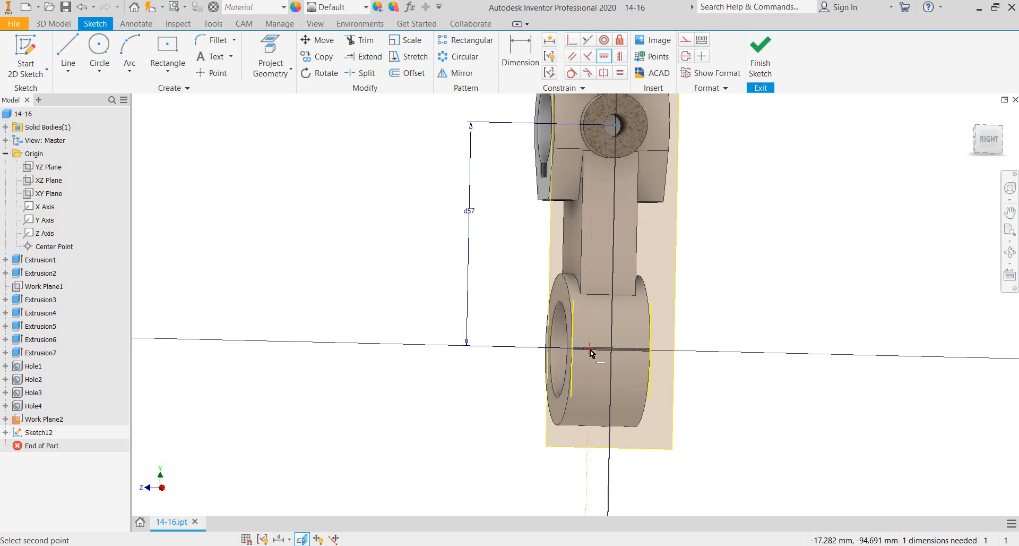
{"action": "left_click", "coordinate": [590, 353]}
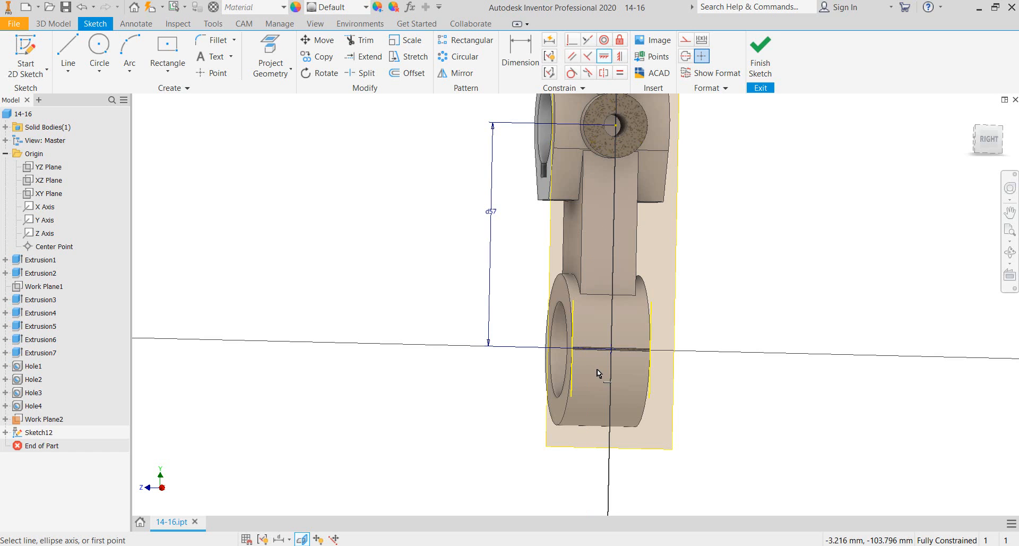
{"action": "key", "text": "ctrl+z"}
{"action": "left_click", "coordinate": [620, 57]}
{"action": "left_click", "coordinate": [617, 128]}
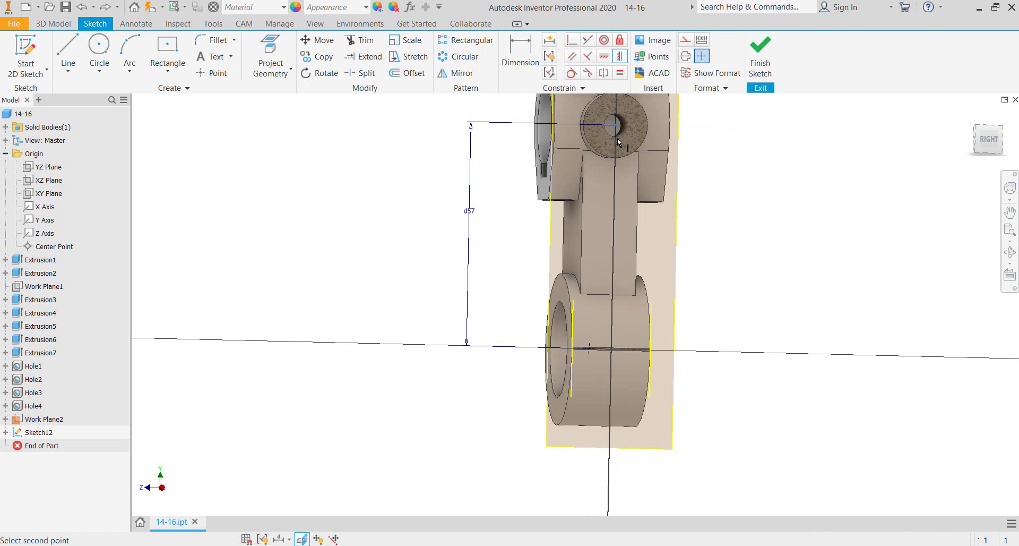
{"action": "left_click", "coordinate": [591, 350]}
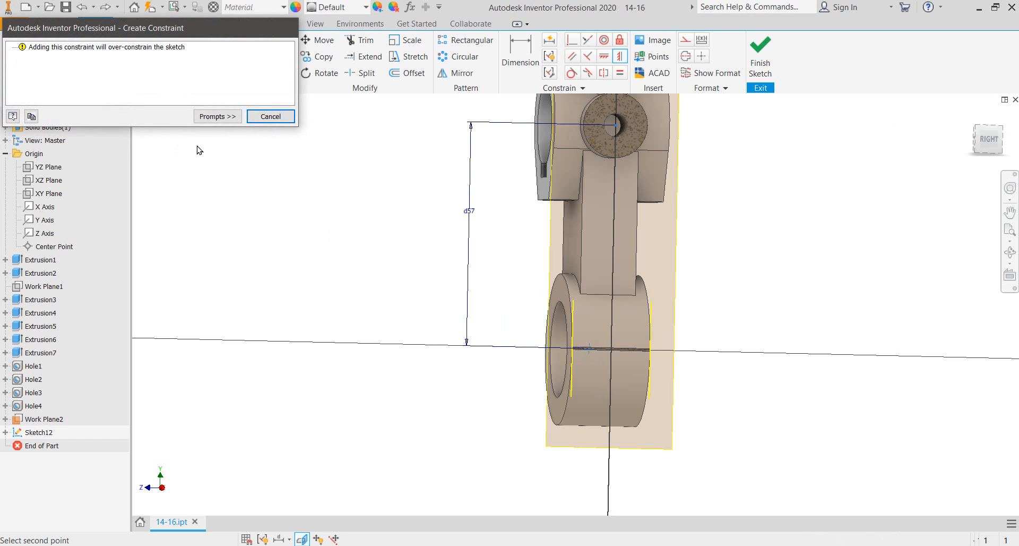
{"action": "left_click", "coordinate": [269, 116]}
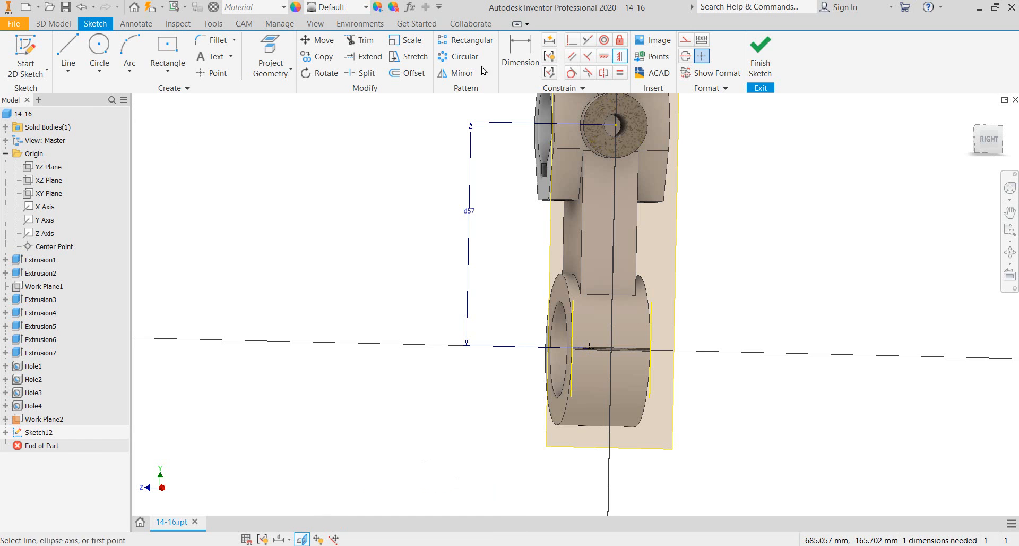
{"action": "middle_click_drag", "start_coordinate": [406, 109], "coordinate": [389, 134]}
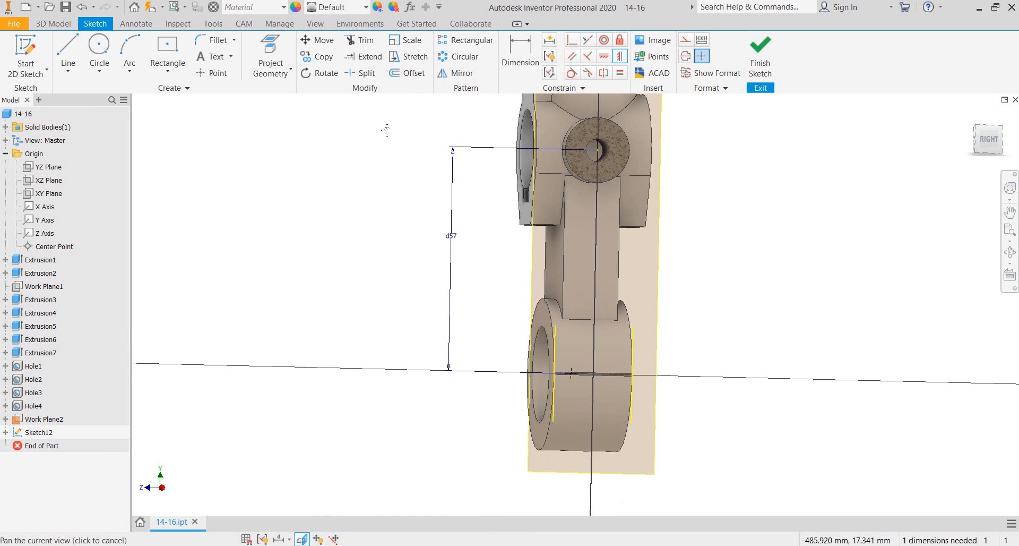
Make the part's Y Axis visible for constraining the hole point
{"action": "left_click", "coordinate": [522, 56]}
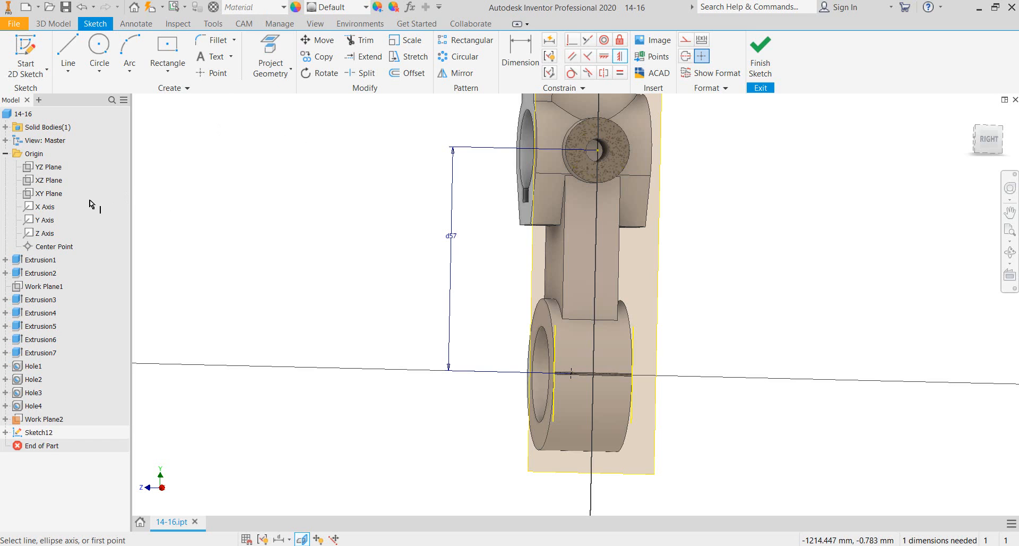
{"action": "key", "text": "Escape"}
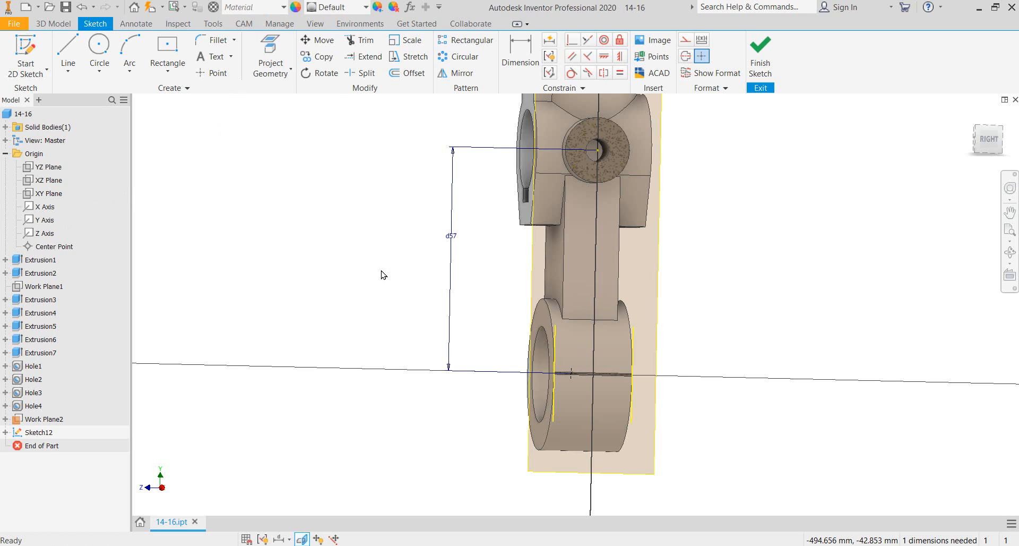
{"action": "right_click", "coordinate": [43, 225]}
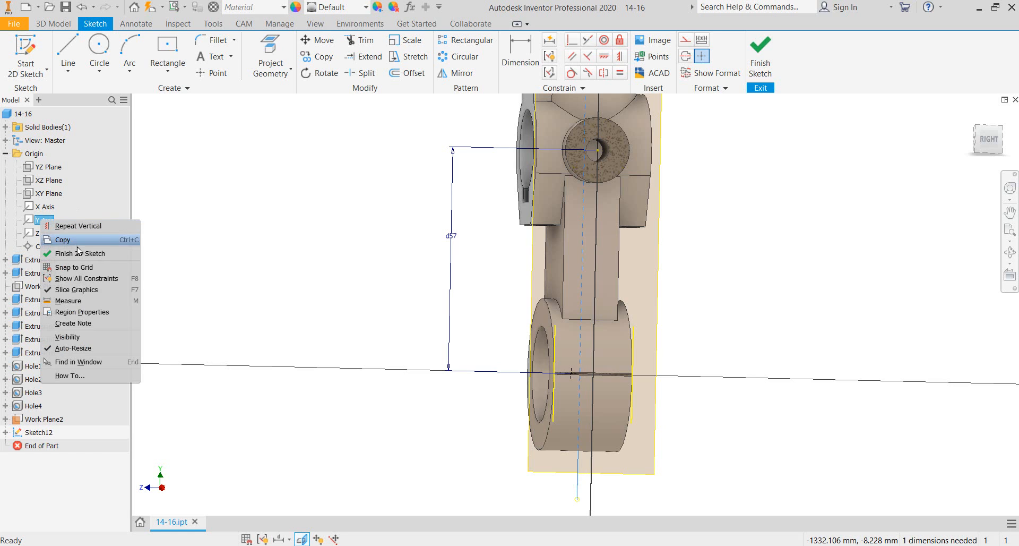
{"action": "left_click", "coordinate": [68, 339]}
{"action": "left_click", "coordinate": [303, 395]}
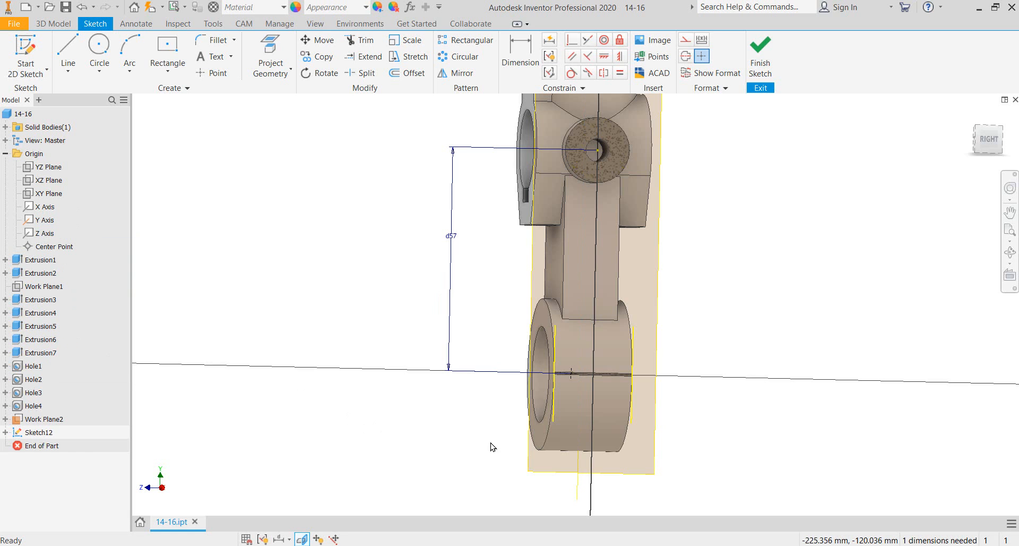
{"action": "middle_click_drag", "start_coordinate": [492, 446], "coordinate": [557, 501], "text": "shift"}
{"action": "scroll", "coordinate": [558, 506], "scroll_direction": "up", "scroll_amount": 3}
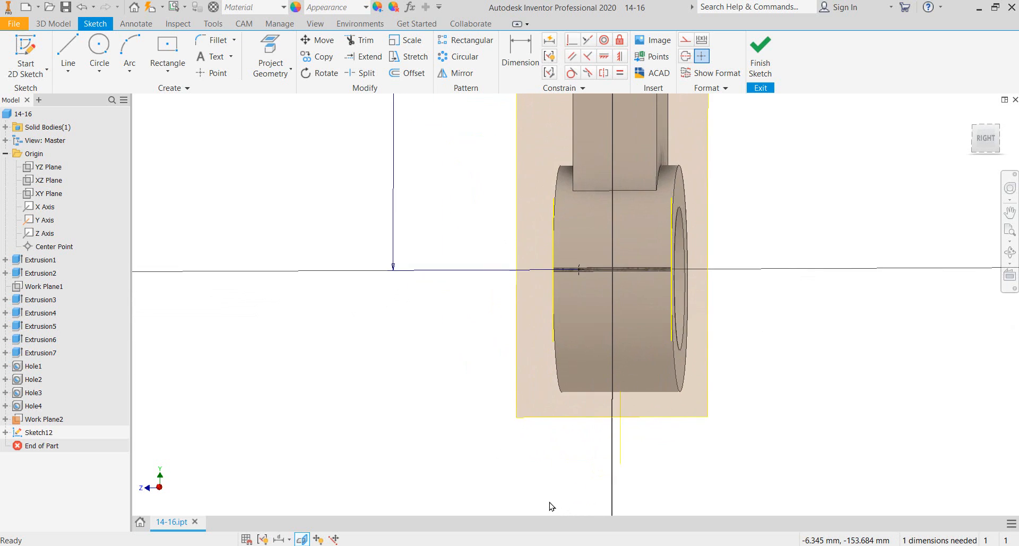
{"action": "scroll", "coordinate": [551, 506], "scroll_direction": "up", "scroll_amount": 2}
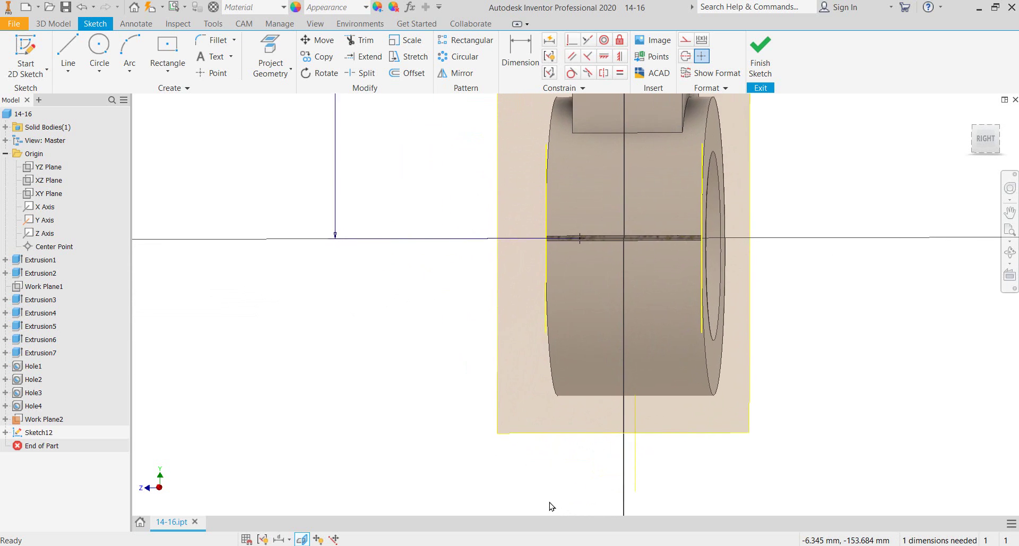
Constrain the hole sketch point coincident with the Y Axis and finish the sketch
{"action": "left_click", "coordinate": [572, 41]}
{"action": "left_click", "coordinate": [558, 239]}
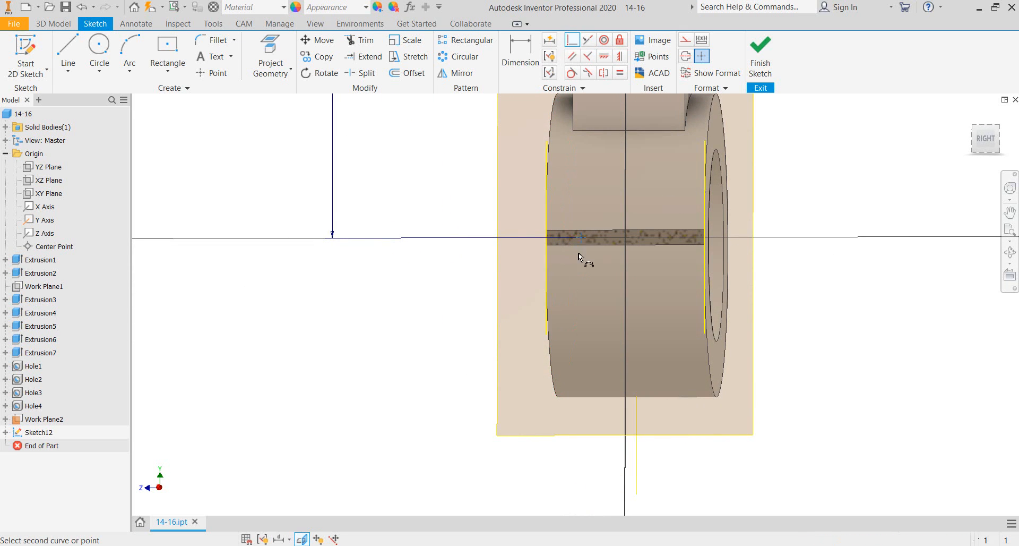
{"action": "left_click", "coordinate": [625, 466]}
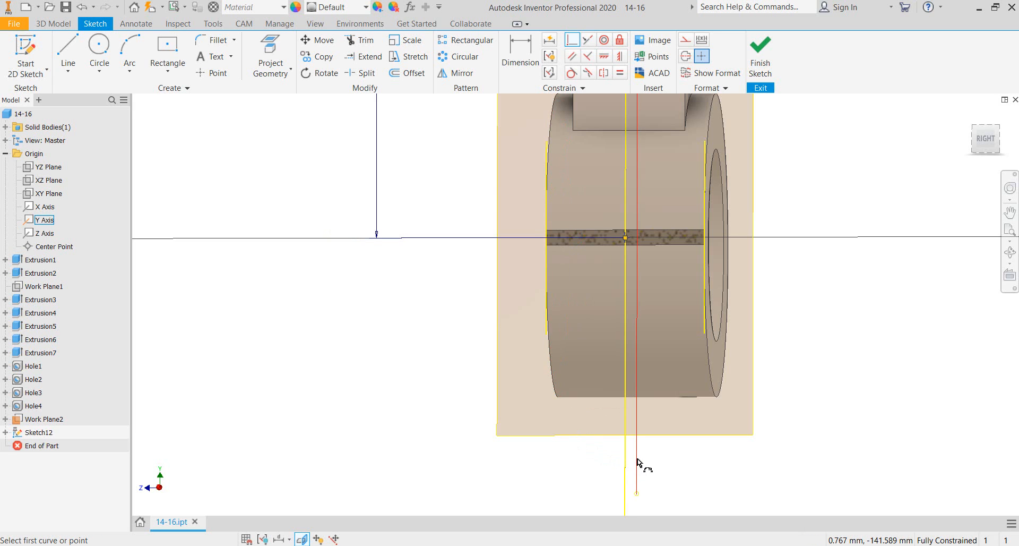
{"action": "key", "text": "Escape"}
{"action": "middle_click_drag", "start_coordinate": [644, 465], "coordinate": [661, 457], "text": "shift"}
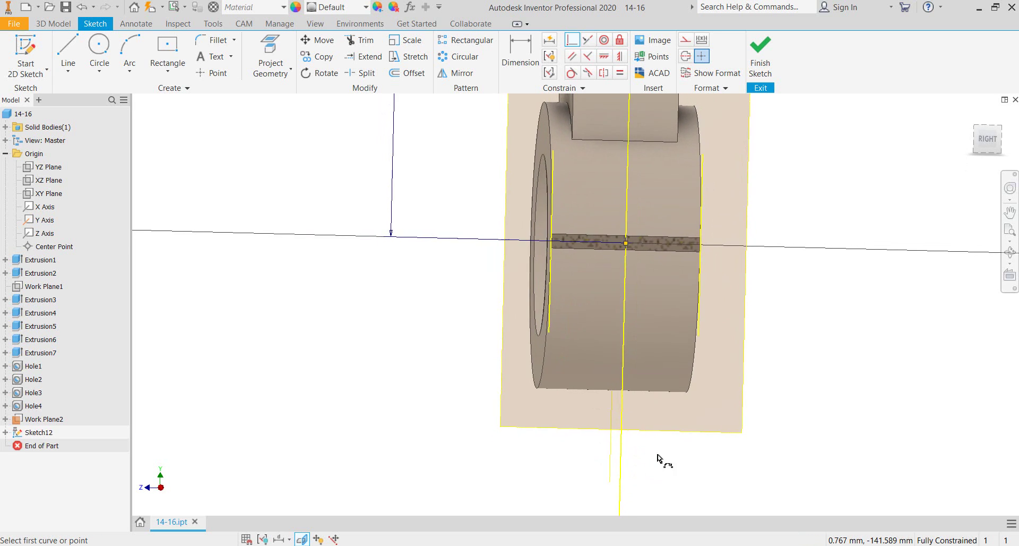
{"action": "left_click", "coordinate": [762, 56]}
Hide Work Plane2 and view the lower boss from below
{"action": "left_click", "coordinate": [761, 237]}
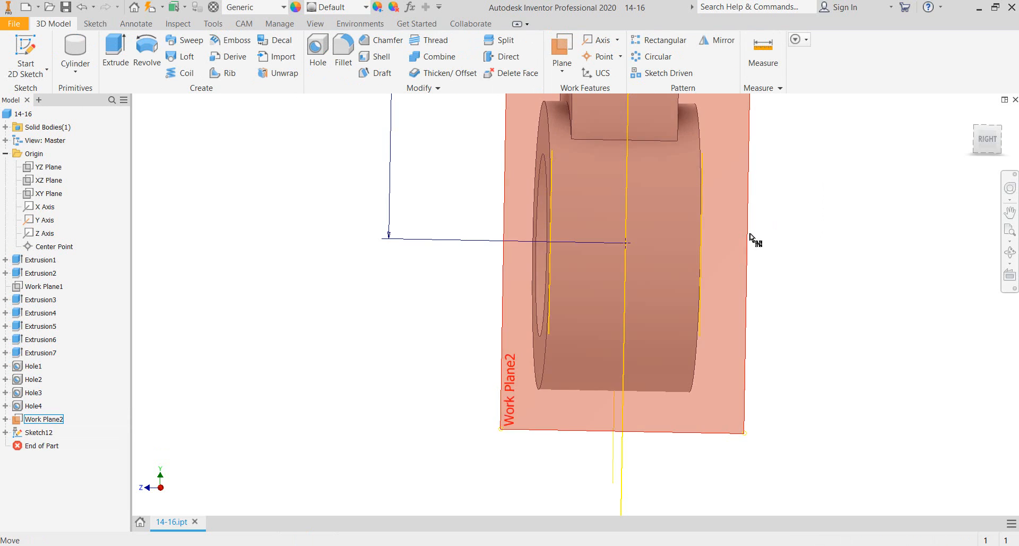
{"action": "right_click", "coordinate": [760, 237]}
{"action": "left_click", "coordinate": [779, 252]}
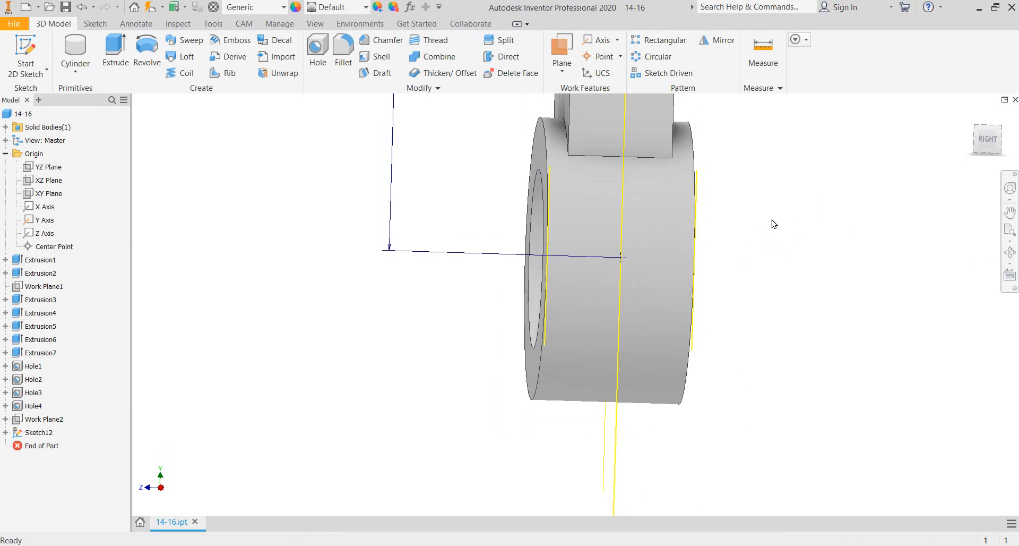
{"action": "middle_click_drag", "start_coordinate": [779, 252], "coordinate": [792, 161], "text": "shift"}
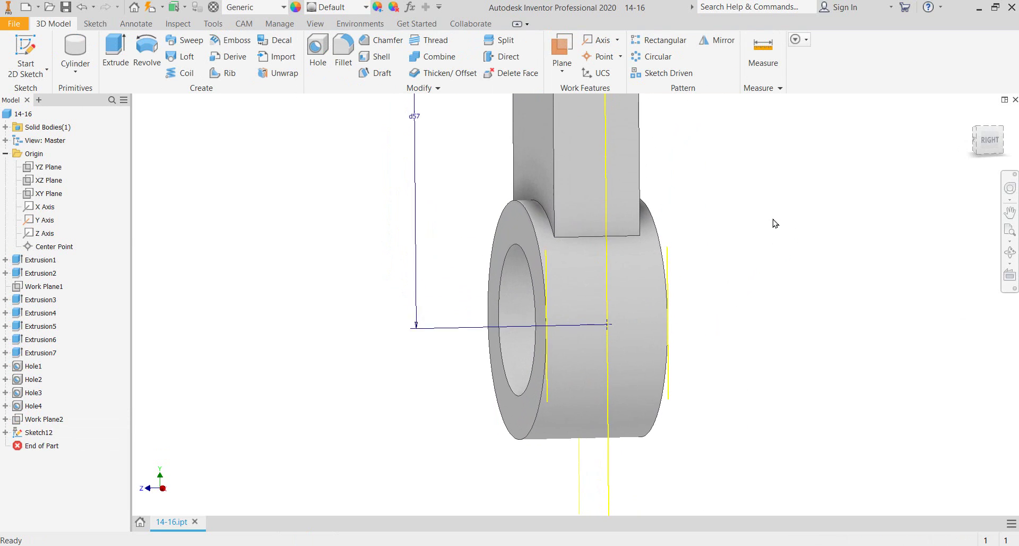
Set up a tapped hole with ANSI Metric M Profile thread, size 10
{"action": "left_click", "coordinate": [317, 52]}
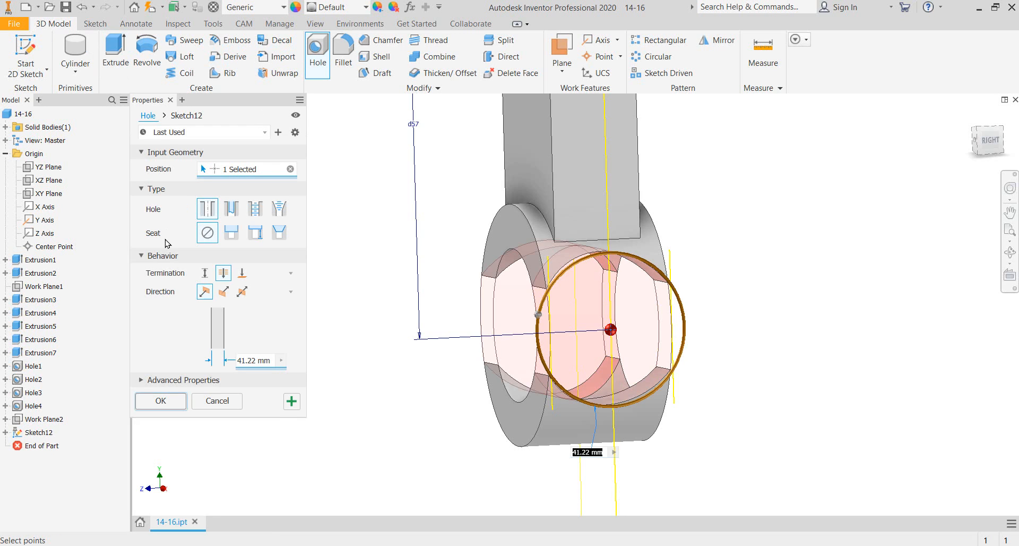
{"action": "left_click", "coordinate": [256, 209]}
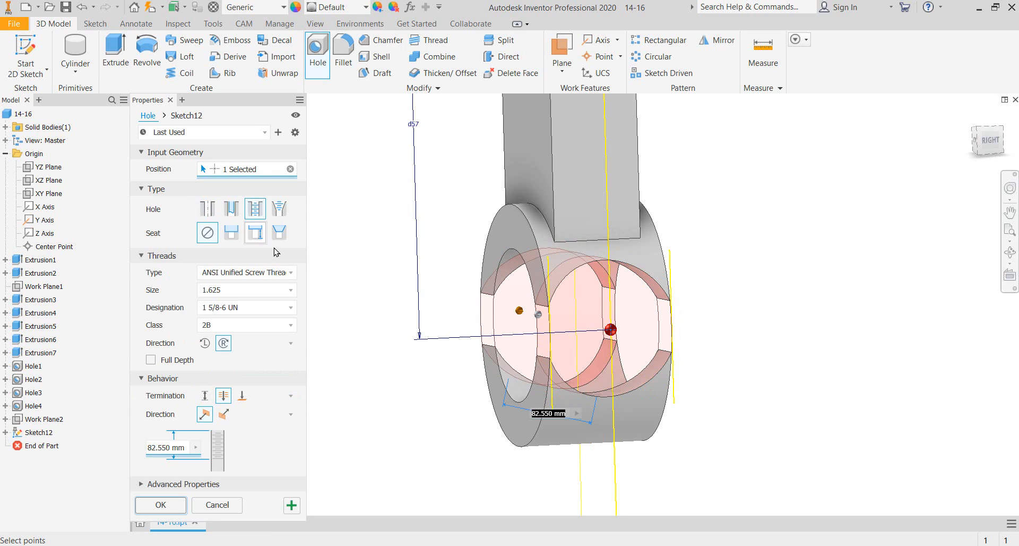
{"action": "left_click", "coordinate": [290, 272]}
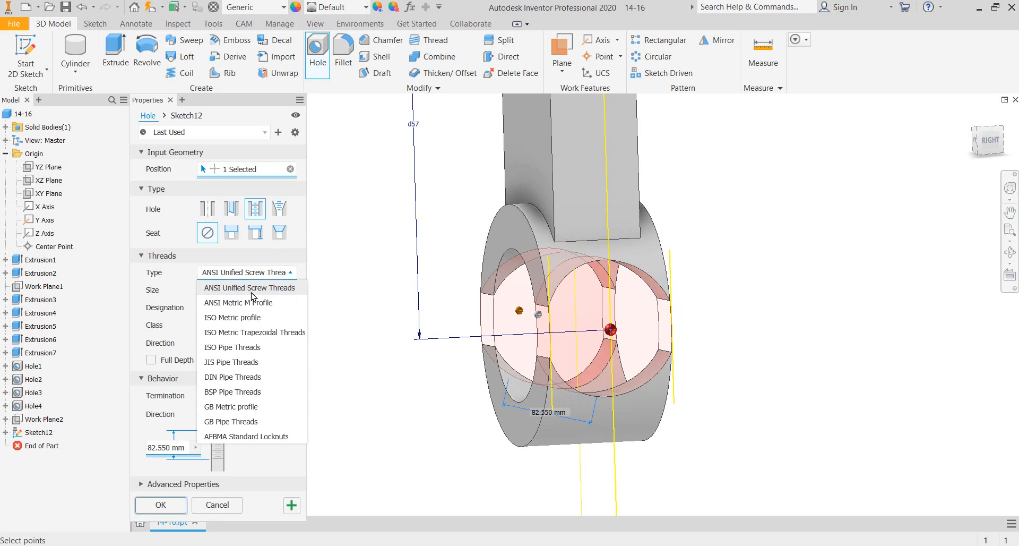
{"action": "left_click", "coordinate": [239, 302]}
{"action": "left_click", "coordinate": [275, 291]}
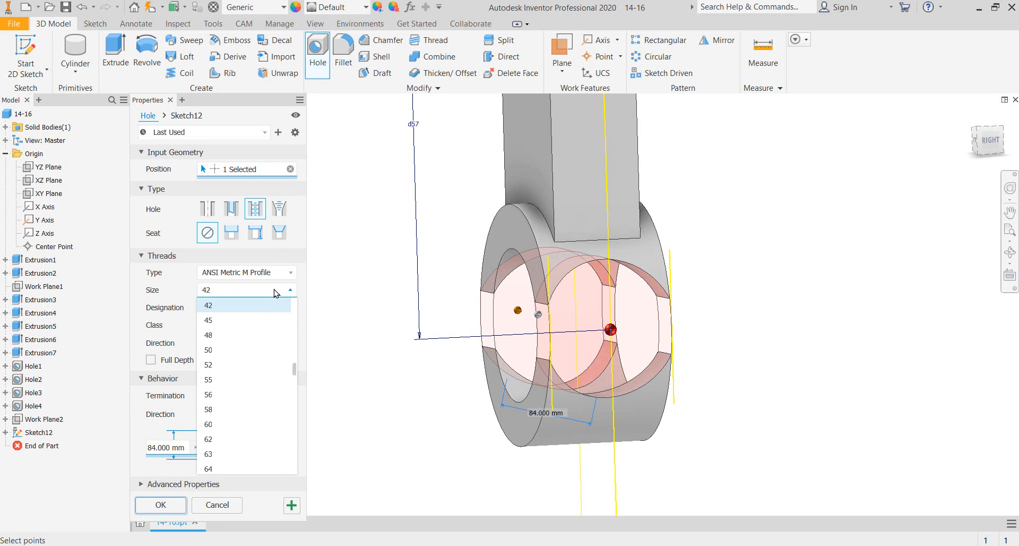
{"action": "scroll", "coordinate": [263, 357], "scroll_direction": "up", "scroll_amount": 5}
{"action": "scroll", "coordinate": [263, 365], "scroll_direction": "down", "scroll_amount": 1}
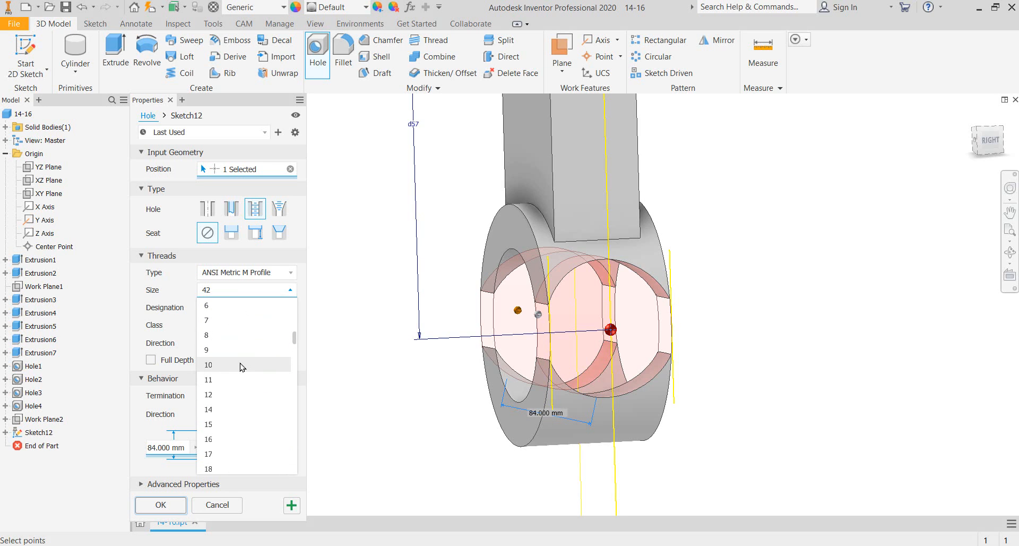
{"action": "left_click", "coordinate": [243, 364]}
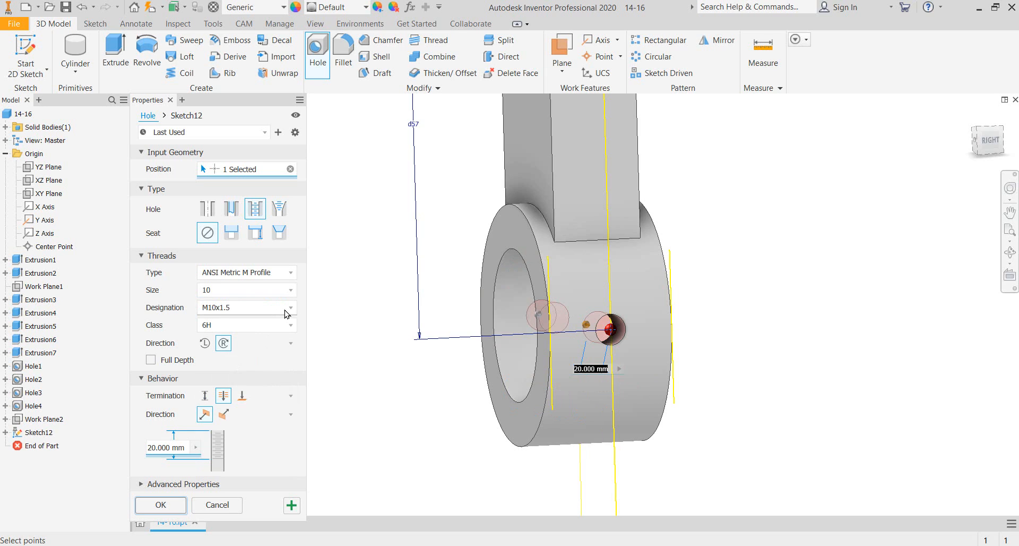
Thread it full depth, terminate it at the inner bore surface, and create Hole5
{"action": "left_click", "coordinate": [151, 360]}
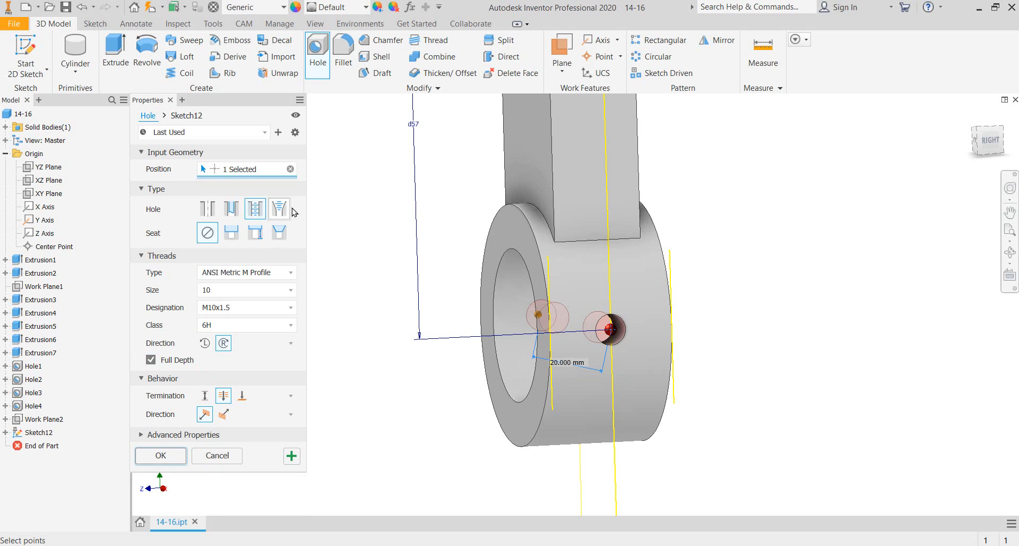
{"action": "left_click", "coordinate": [242, 396]}
{"action": "left_click", "coordinate": [508, 370]}
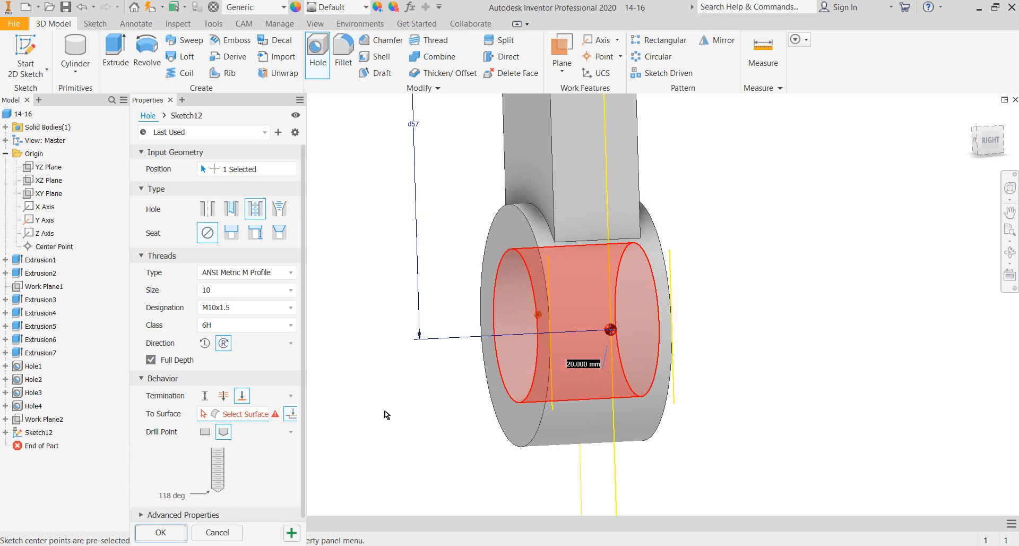
{"action": "left_click", "coordinate": [161, 531]}
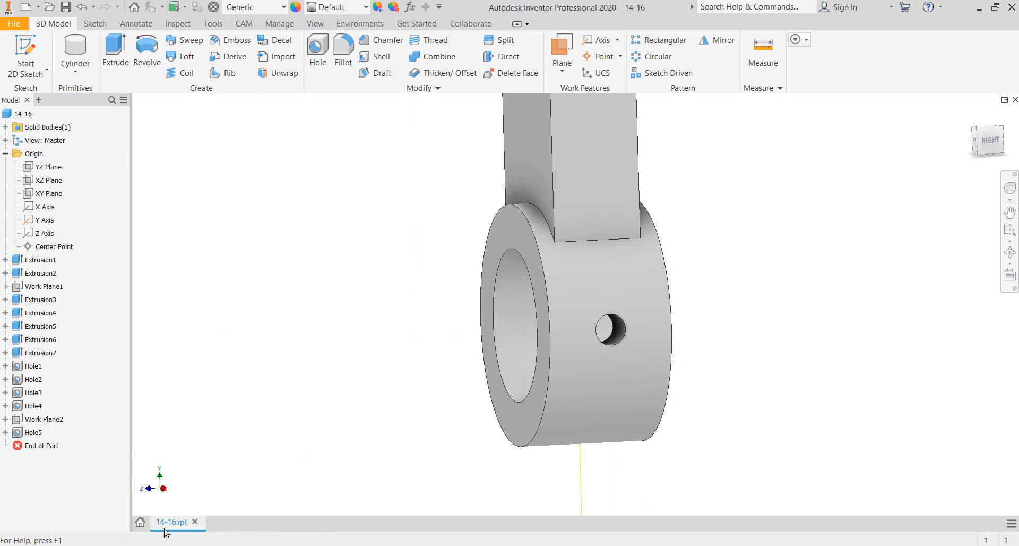
{"action": "middle_click_drag", "start_coordinate": [303, 341], "coordinate": [345, 363], "text": "shift"}
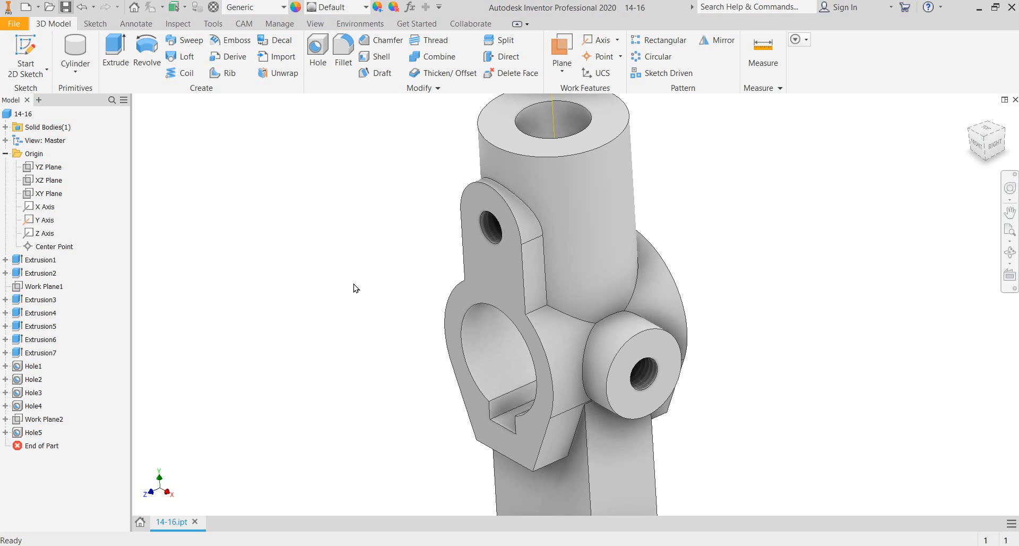
{"action": "scroll", "coordinate": [354, 288], "scroll_direction": "down", "scroll_amount": 3}
{"action": "scroll", "coordinate": [359, 288], "scroll_direction": "up", "scroll_amount": 2}
{"action": "scroll", "coordinate": [358, 288], "scroll_direction": "up", "scroll_amount": 2}
{"action": "scroll", "coordinate": [358, 288], "scroll_direction": "up", "scroll_amount": 2}
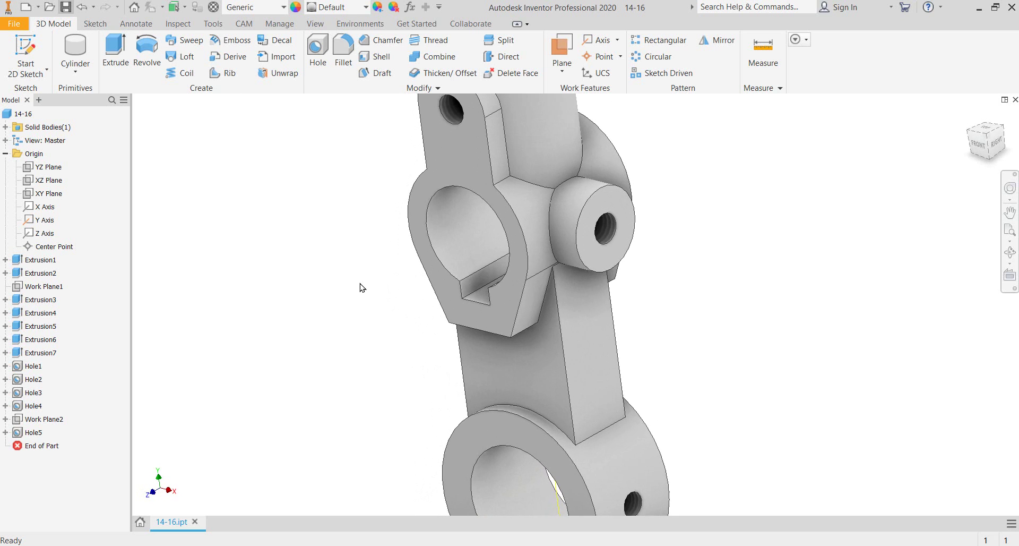
Start a new fillet feature on the part
{"action": "left_click", "coordinate": [344, 51]}
Fillet the connecting arm's four long edges at radius 3
{"action": "left_click", "coordinate": [233, 156]}
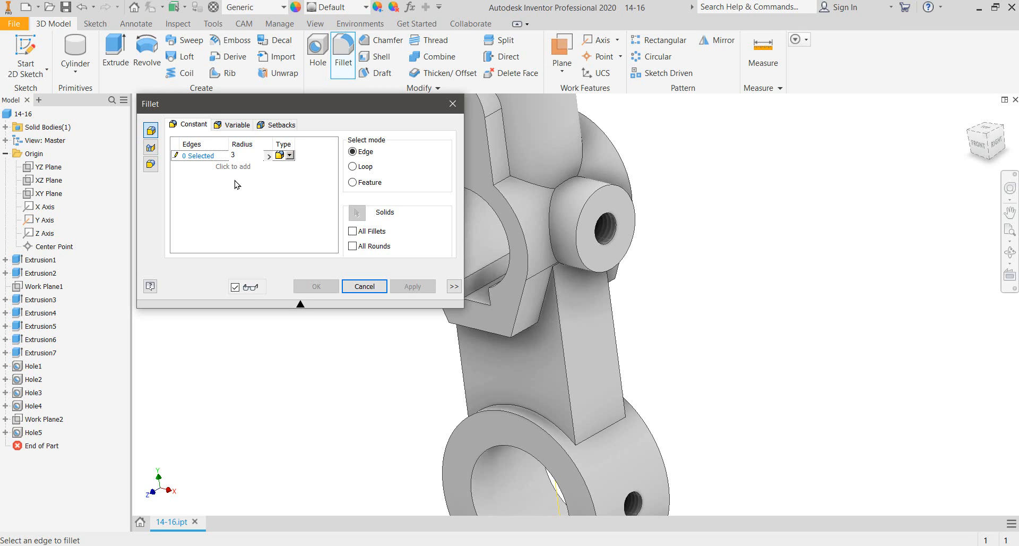
{"action": "left_click", "coordinate": [564, 362]}
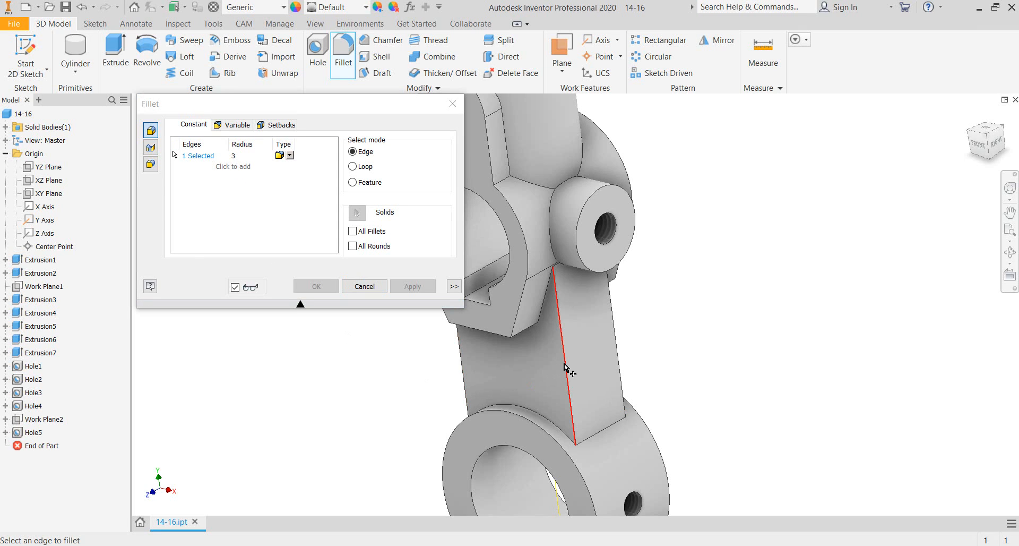
{"action": "left_click", "coordinate": [618, 366]}
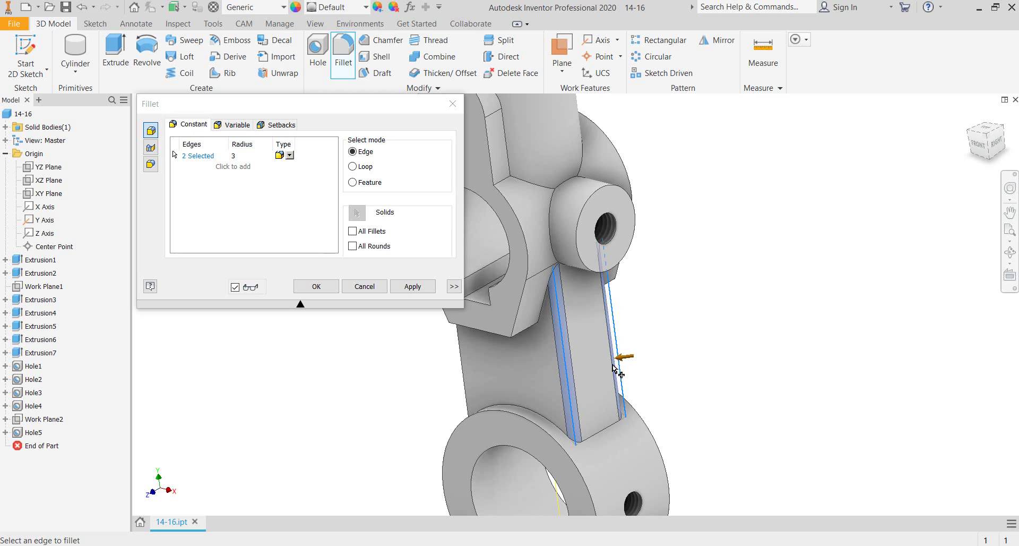
{"action": "left_click", "coordinate": [464, 388]}
{"action": "mouse_move", "coordinate": [464, 387]}
{"action": "middle_mouse_down", "text": "shift"}
{"action": "mouse_move", "coordinate": [431, 391]}
{"action": "mouse_move", "coordinate": [494, 350]}
{"action": "middle_mouse_up", "text": "shift"}
{"action": "left_click", "coordinate": [516, 352]}
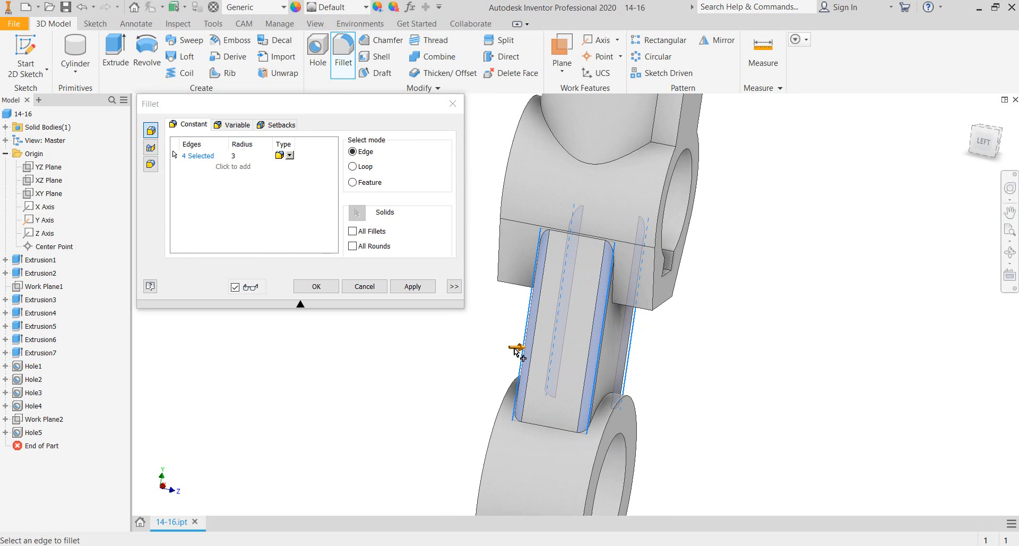
{"action": "left_click", "coordinate": [412, 286]}
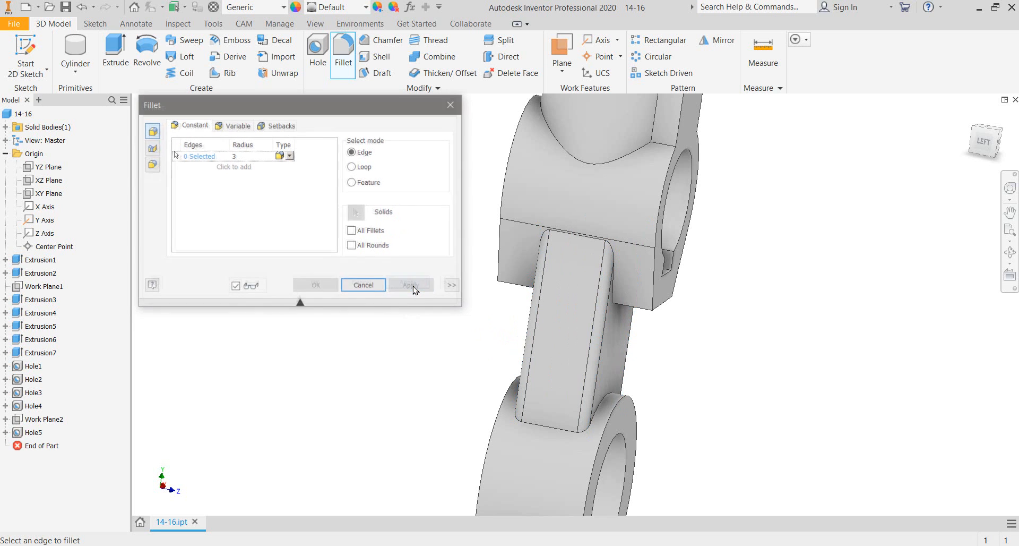
Fillet the four edges at the arm's upper junction at radius 3
{"action": "middle_click_drag", "start_coordinate": [478, 318], "coordinate": [434, 294], "text": "shift"}
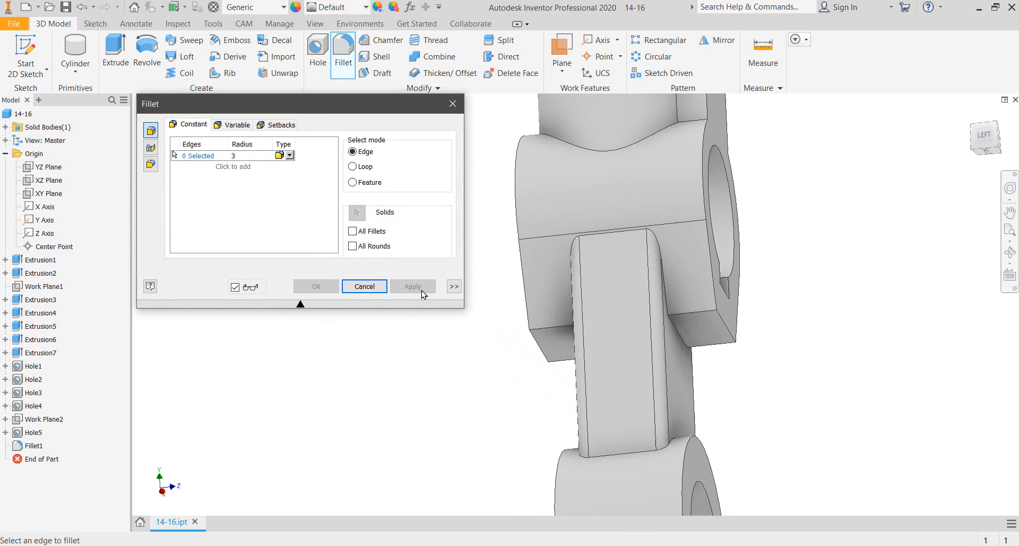
{"action": "left_click", "coordinate": [557, 330]}
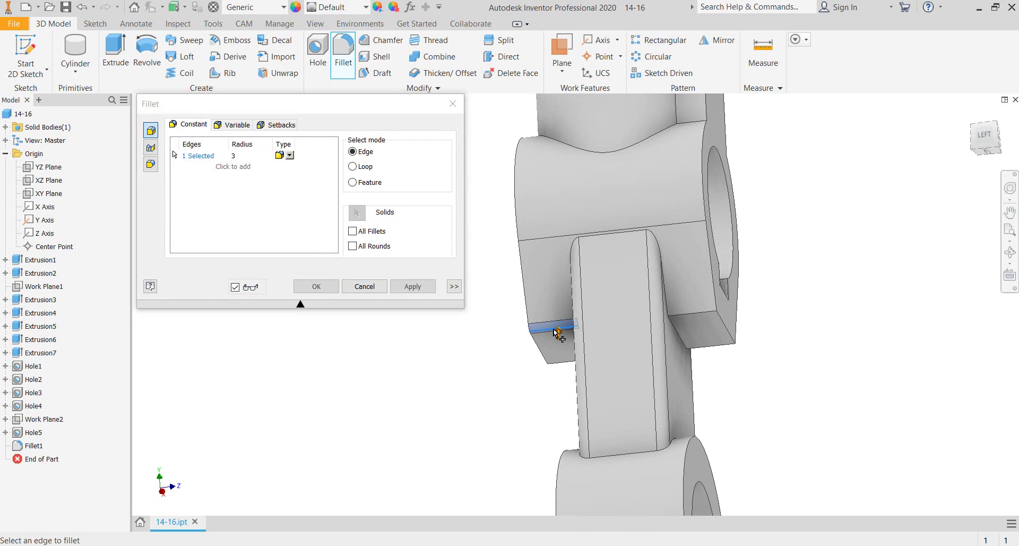
{"action": "left_click", "coordinate": [721, 306]}
{"action": "middle_click_drag", "start_coordinate": [684, 307], "coordinate": [605, 254], "text": "shift"}
{"action": "left_click", "coordinate": [575, 243]}
{"action": "left_click", "coordinate": [705, 279]}
{"action": "left_click", "coordinate": [412, 286]}
{"action": "middle_click_drag", "start_coordinate": [415, 342], "coordinate": [398, 360], "text": "shift"}
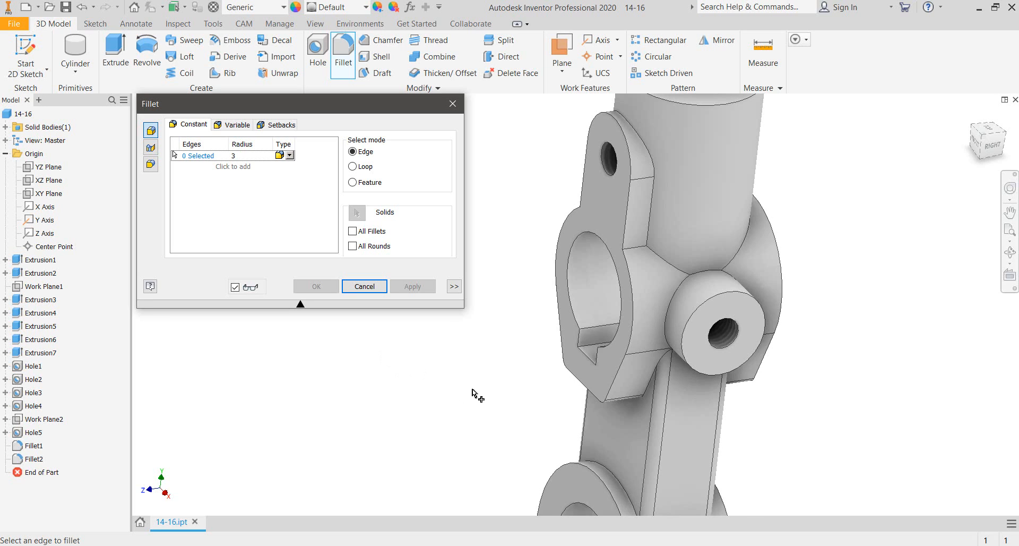
Fillet the edges where the arm meets the lower ring at radius 3
{"action": "middle_click_drag", "start_coordinate": [476, 375], "coordinate": [466, 280]}
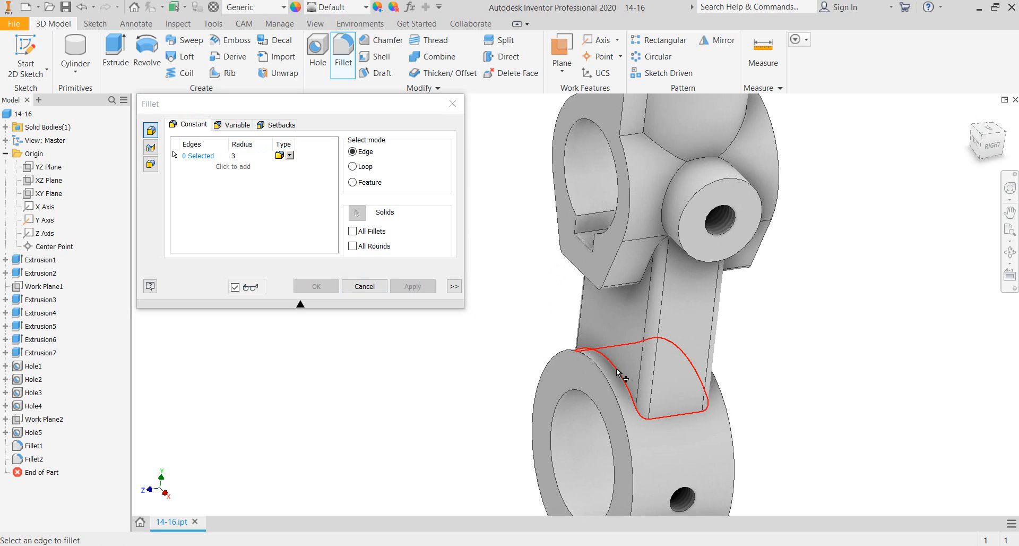
{"action": "left_click", "coordinate": [571, 364]}
{"action": "left_click", "coordinate": [412, 286]}
{"action": "key", "text": "F6"}
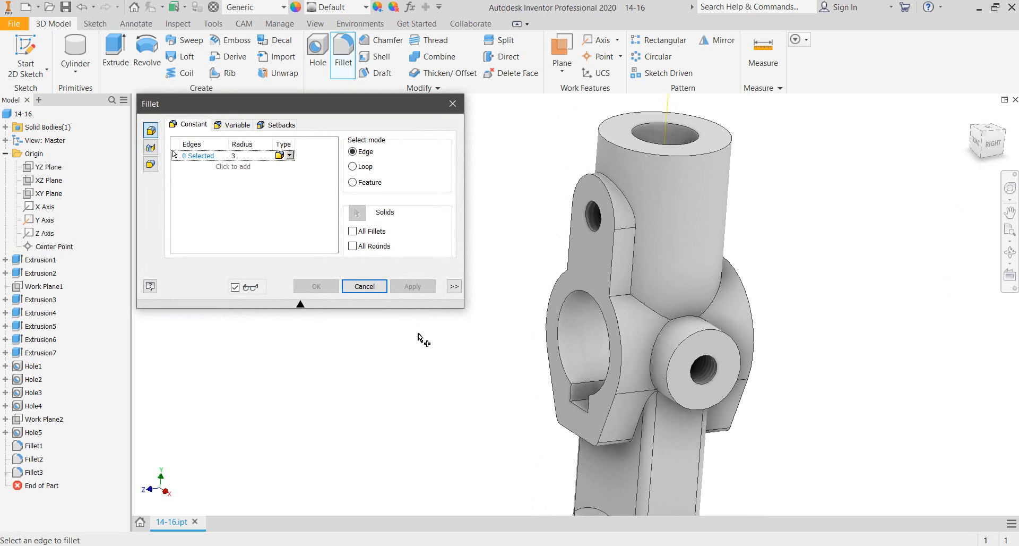
{"action": "scroll", "coordinate": [418, 337], "scroll_direction": "up", "scroll_amount": 3}
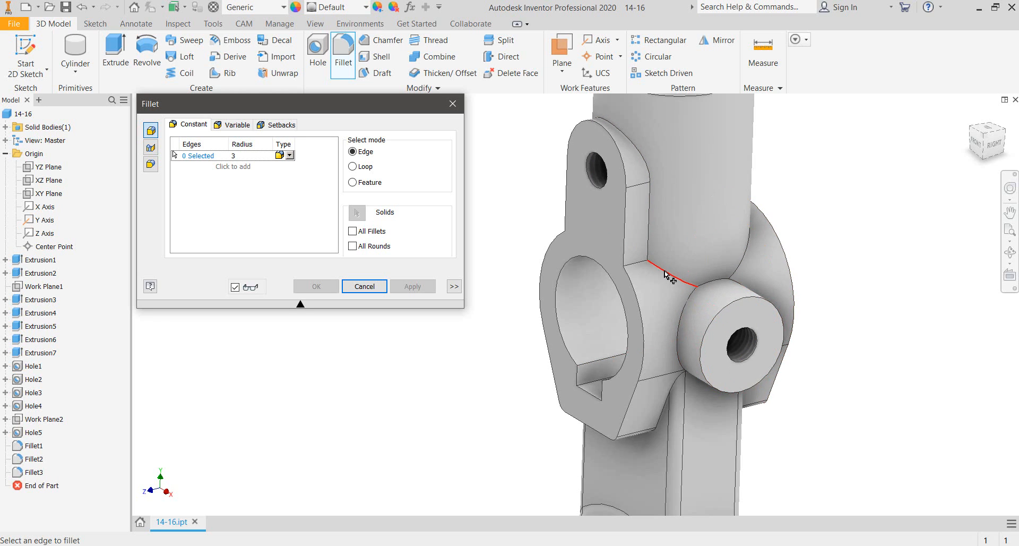
Try Loop selection on the side boss base, then cancel and restart the fillet
{"action": "middle_click_drag", "start_coordinate": [667, 274], "coordinate": [655, 240], "text": "shift"}
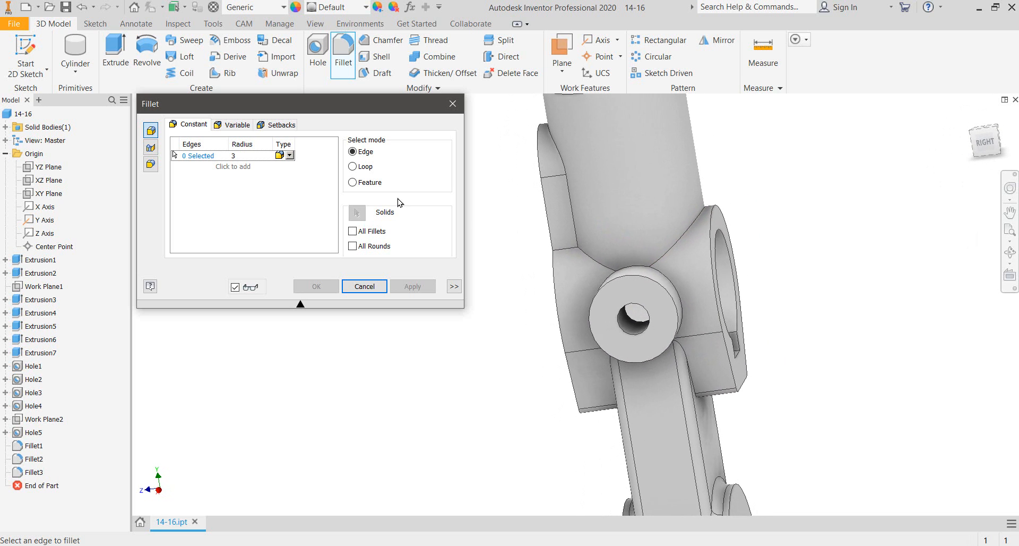
{"action": "left_click", "coordinate": [352, 166]}
{"action": "middle_click_drag", "start_coordinate": [557, 239], "coordinate": [484, 226], "text": "shift"}
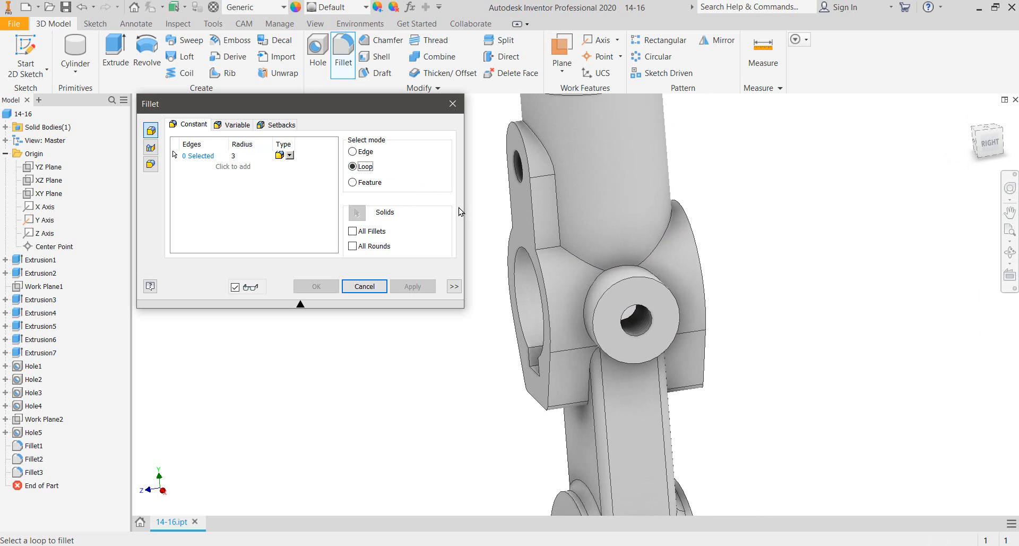
{"action": "left_click", "coordinate": [598, 287]}
{"action": "scroll", "coordinate": [568, 237], "scroll_direction": "up", "scroll_amount": 5}
{"action": "scroll", "coordinate": [568, 238], "scroll_direction": "up", "scroll_amount": 3}
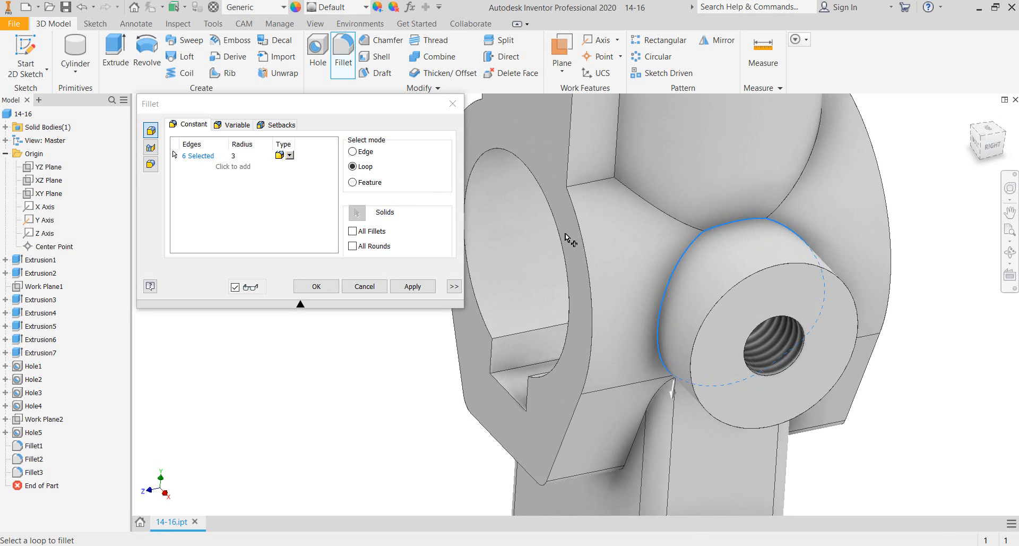
{"action": "left_click", "coordinate": [364, 286]}
{"action": "left_click", "coordinate": [343, 55]}
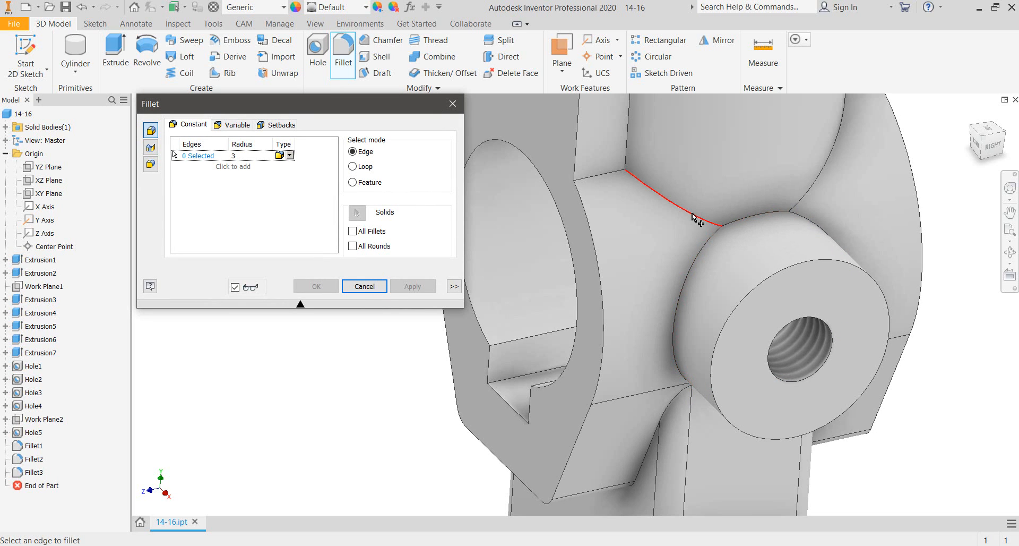
Fillet the 17-edge chain around the arm's top at radius 3
{"action": "left_click", "coordinate": [653, 454]}
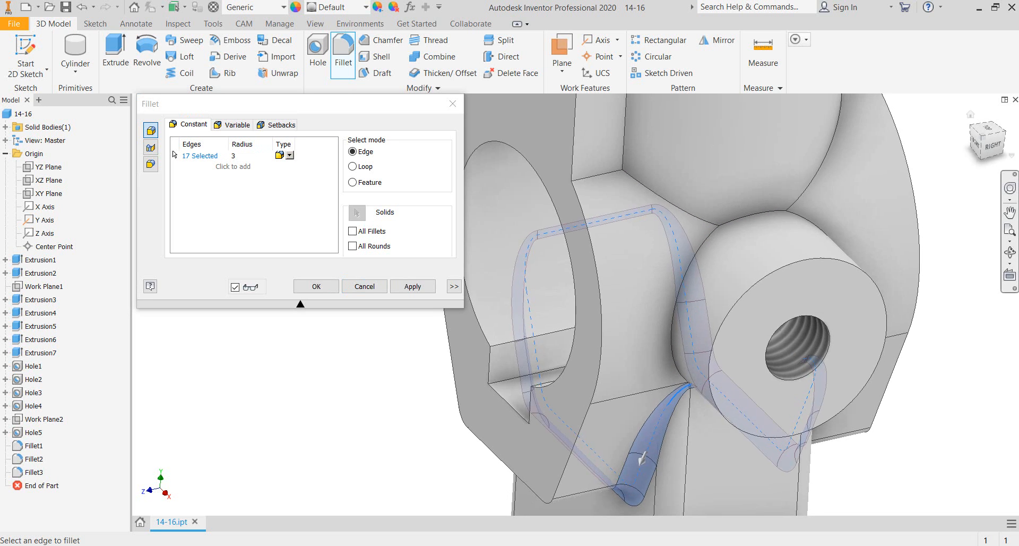
{"action": "mouse_move", "coordinate": [653, 453]}
{"action": "middle_mouse_down", "text": "shift"}
{"action": "mouse_move", "coordinate": [973, 189]}
{"action": "mouse_move", "coordinate": [460, 311]}
{"action": "middle_mouse_up", "text": "shift"}
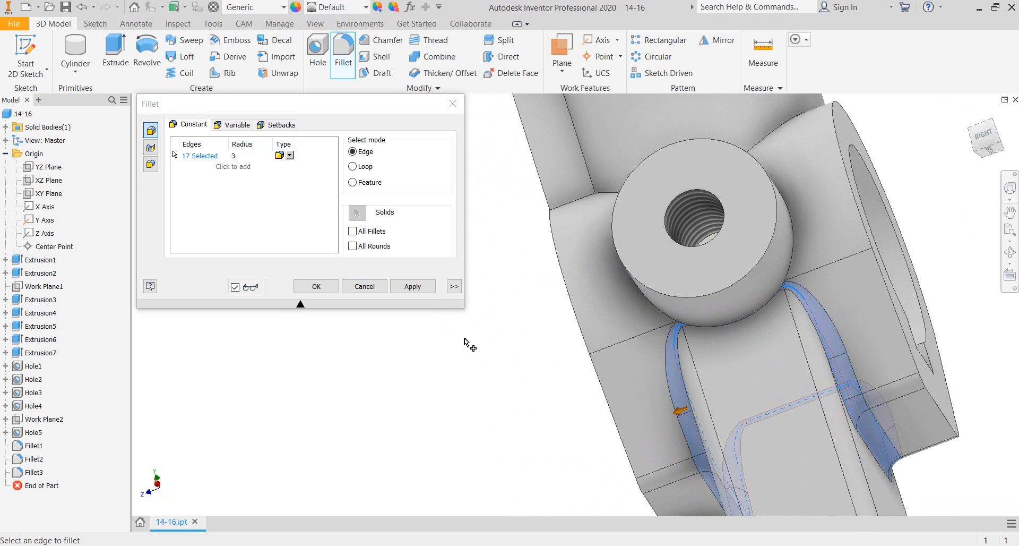
{"action": "left_click", "coordinate": [413, 286]}
Fillet the upper flange outline at radius 3, then pick the side boss base edges
{"action": "middle_click_drag", "start_coordinate": [425, 363], "coordinate": [741, 237], "text": "shift"}
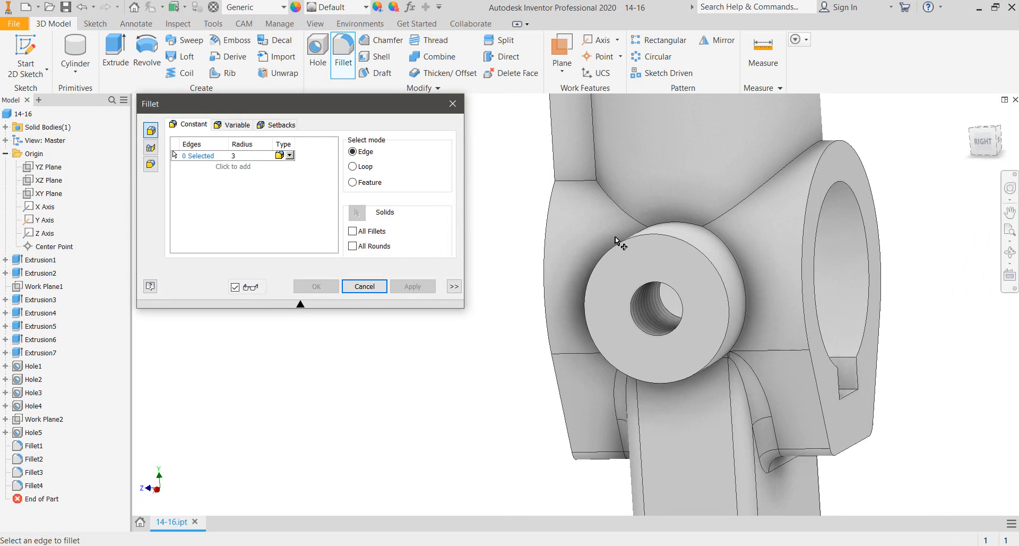
{"action": "left_click", "coordinate": [742, 253]}
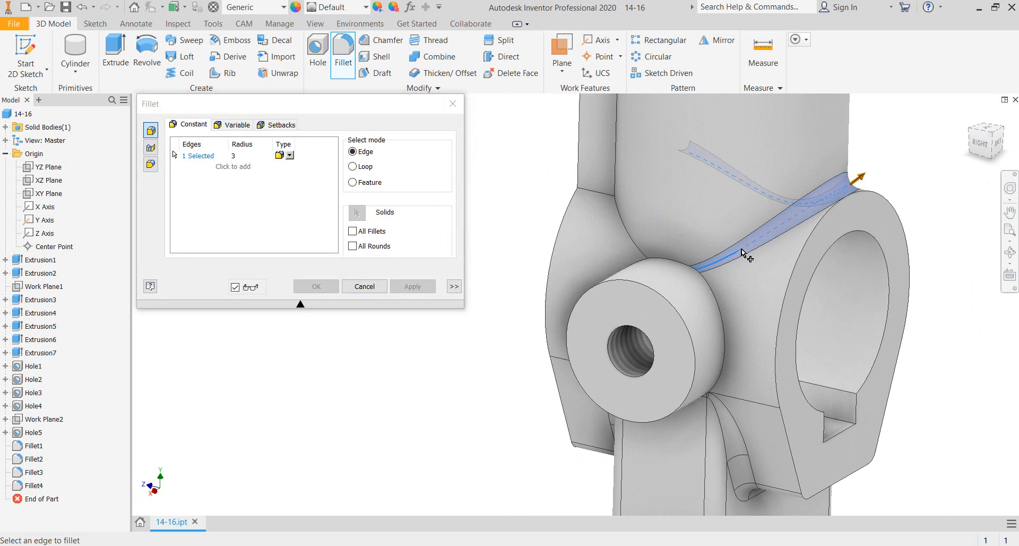
{"action": "mouse_move", "coordinate": [744, 251]}
{"action": "middle_mouse_down", "text": "shift"}
{"action": "mouse_move", "coordinate": [623, 228]}
{"action": "mouse_move", "coordinate": [681, 207]}
{"action": "middle_mouse_up", "text": "shift"}
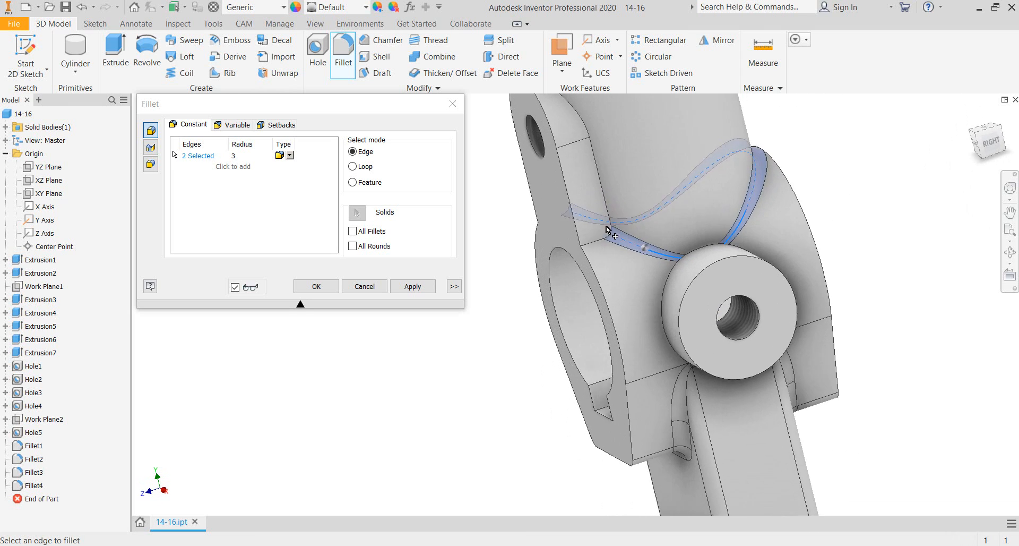
{"action": "left_click", "coordinate": [677, 238]}
{"action": "mouse_move", "coordinate": [681, 239]}
{"action": "middle_mouse_down", "text": "shift"}
{"action": "mouse_move", "coordinate": [671, 208]}
{"action": "mouse_move", "coordinate": [613, 286]}
{"action": "mouse_move", "coordinate": [739, 239]}
{"action": "mouse_move", "coordinate": [693, 215]}
{"action": "mouse_move", "coordinate": [648, 302]}
{"action": "middle_mouse_up", "text": "shift"}
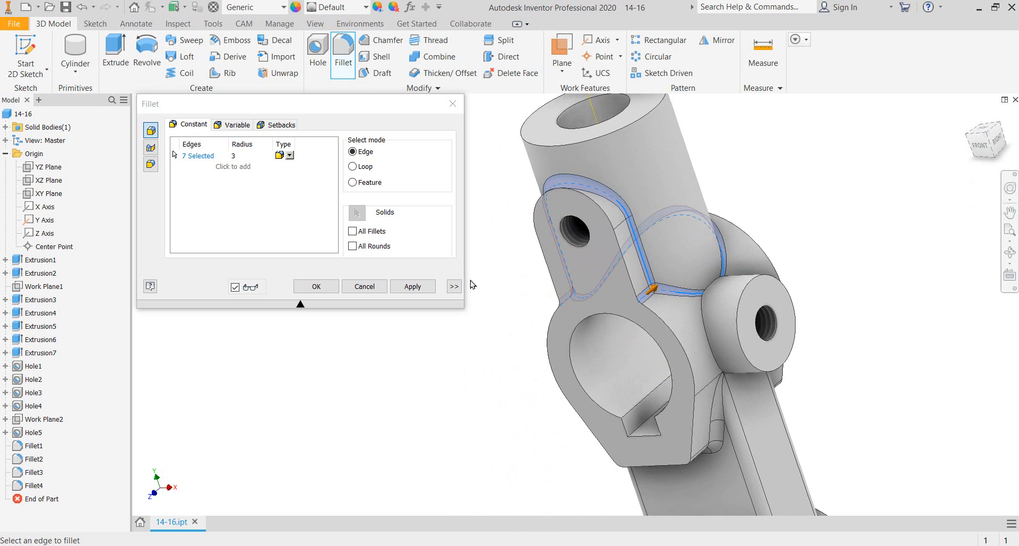
{"action": "left_click", "coordinate": [413, 286]}
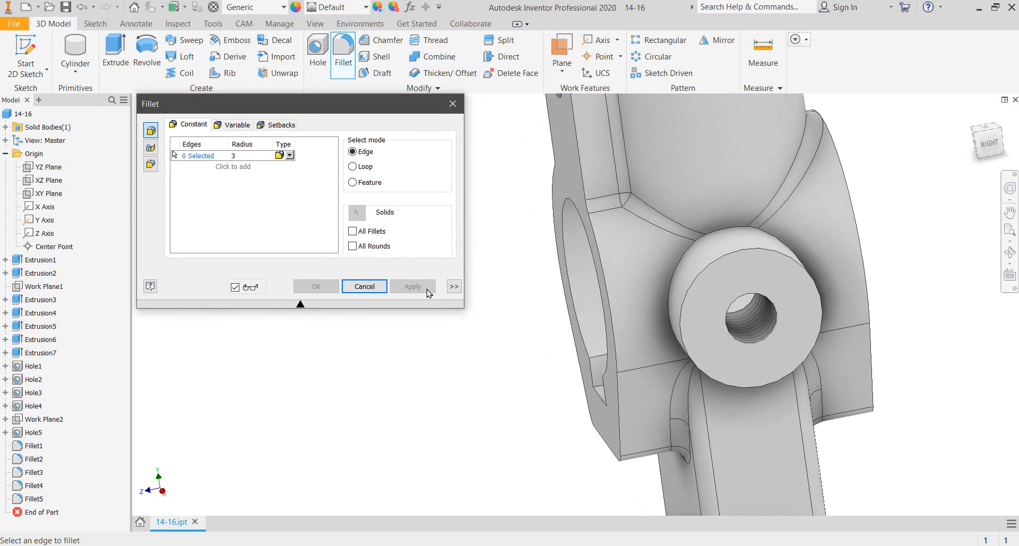
{"action": "middle_click_drag", "start_coordinate": [557, 270], "coordinate": [629, 259], "text": "shift"}
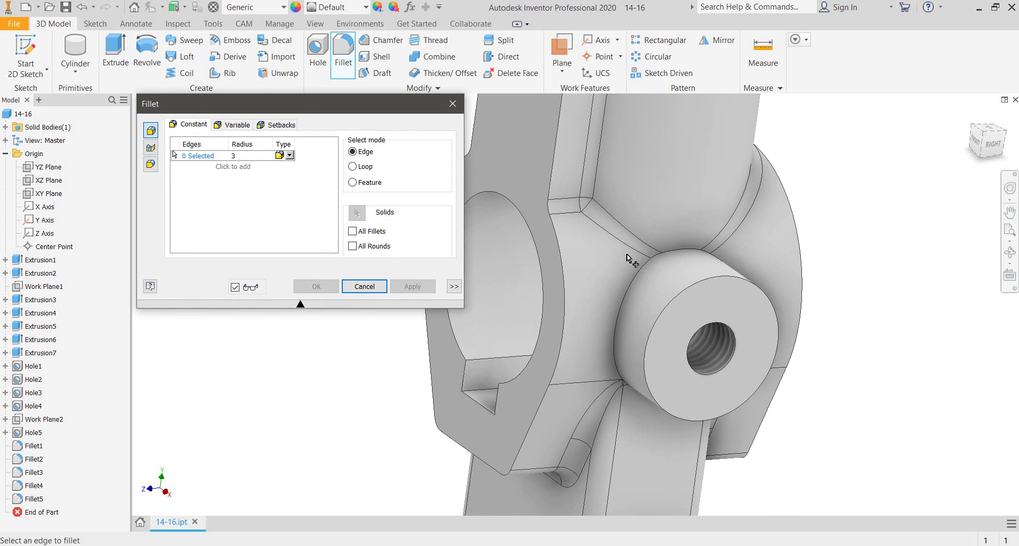
{"action": "left_click", "coordinate": [641, 279]}
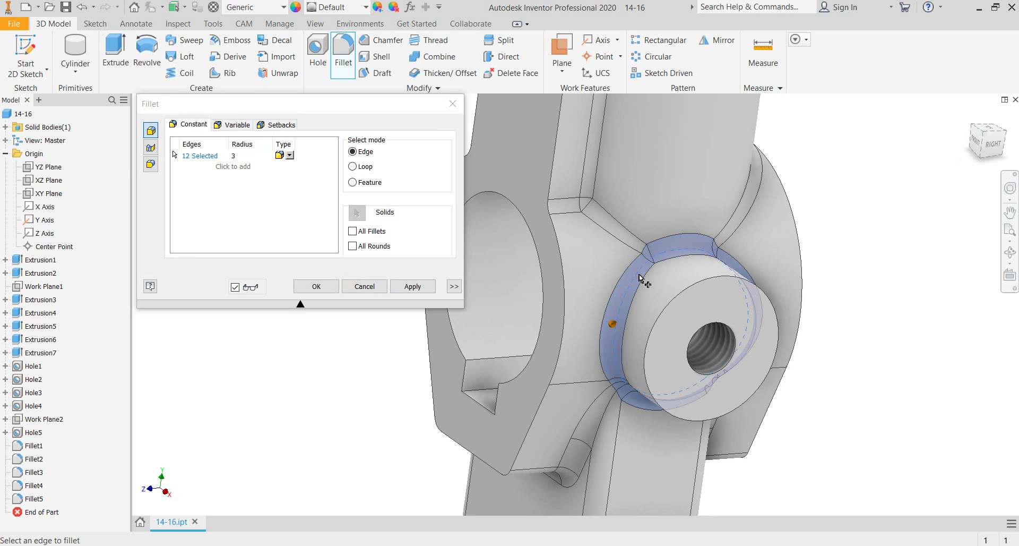
Apply a 3 mm fillet around the side boss base and finish the Fillet command
{"action": "left_click", "coordinate": [412, 286]}
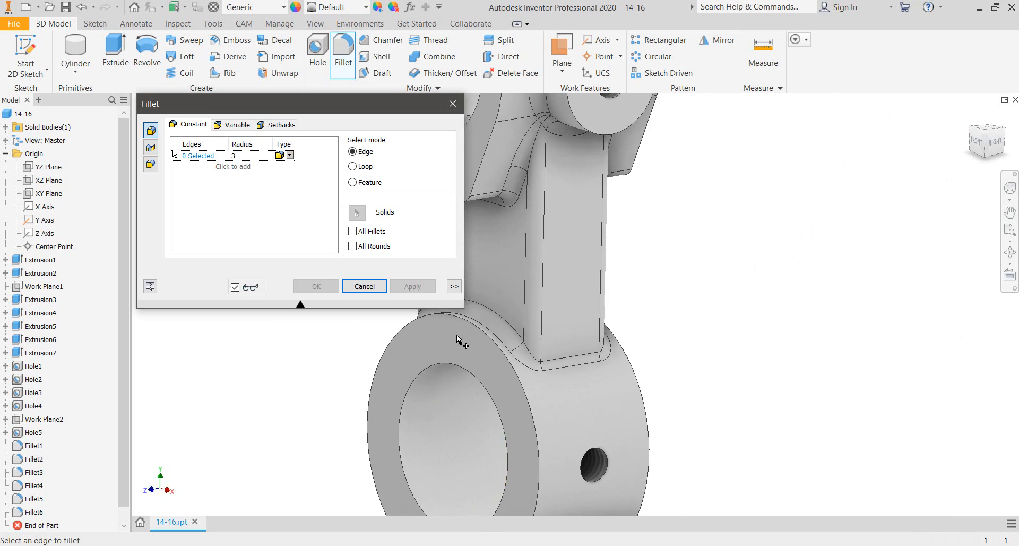
{"action": "left_click", "coordinate": [365, 286]}
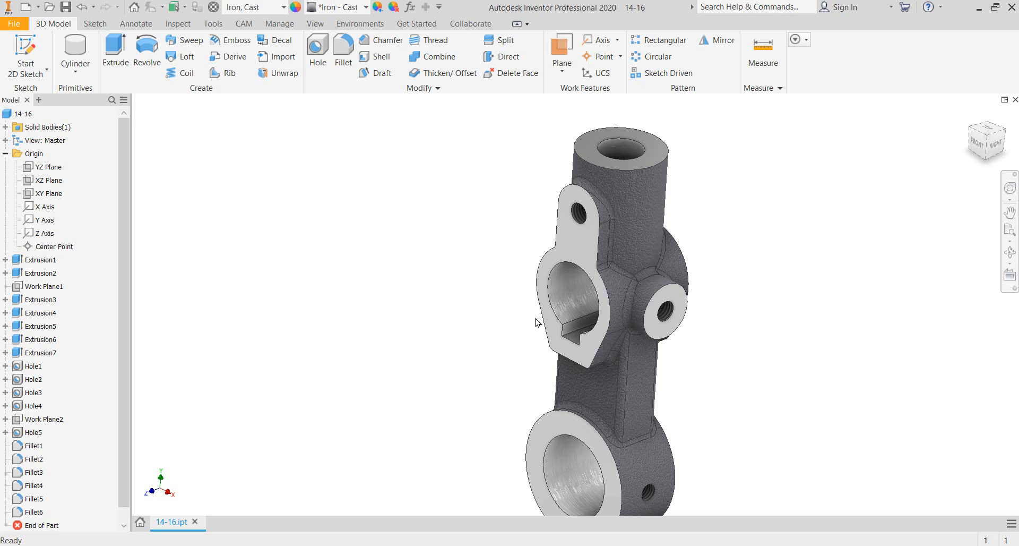
{"action": "scroll", "coordinate": [475, 340], "scroll_direction": "up", "scroll_amount": 3}
{"action": "left_click_drag", "start_coordinate": [472, 334], "coordinate": [509, 310], "text": "shift"}
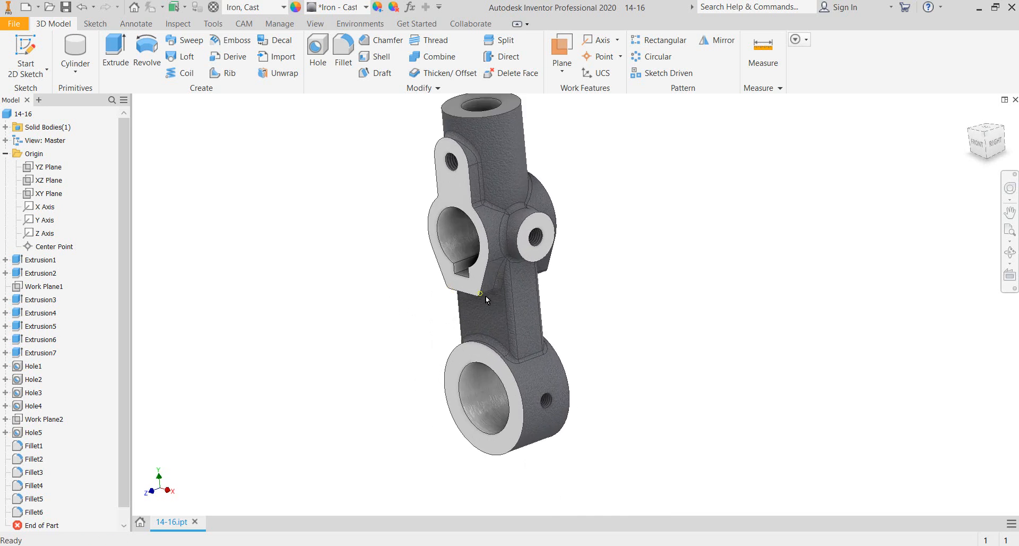
{"action": "scroll", "coordinate": [558, 302], "scroll_direction": "down", "scroll_amount": 5}
{"action": "middle_click_drag", "start_coordinate": [635, 254], "coordinate": [633, 255], "text": "shift"}
{"action": "scroll", "coordinate": [634, 249], "scroll_direction": "up", "scroll_amount": 3}
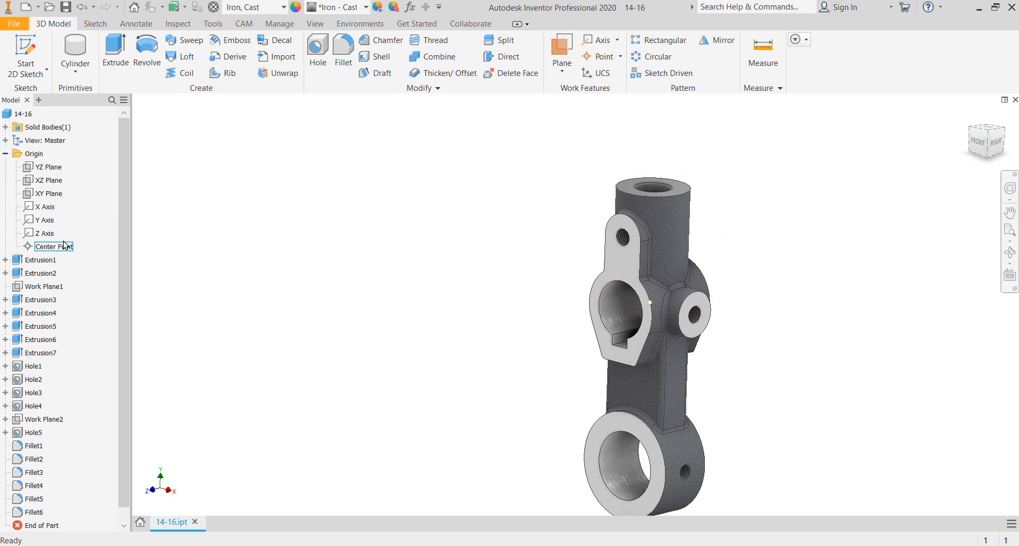
{"action": "scroll", "coordinate": [94, 254], "scroll_direction": "down", "scroll_amount": 1}
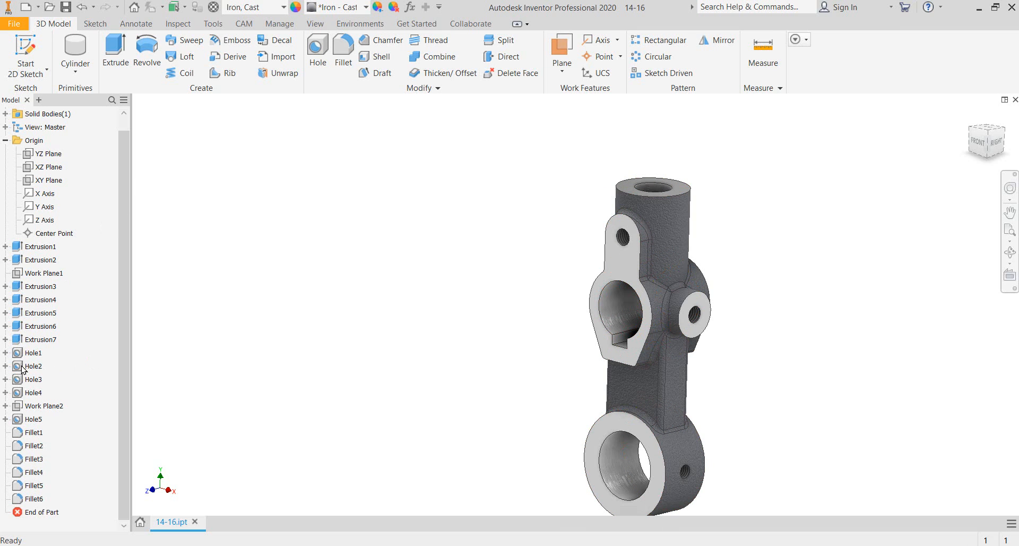
{"action": "middle_click_drag", "start_coordinate": [763, 348], "coordinate": [712, 316]}
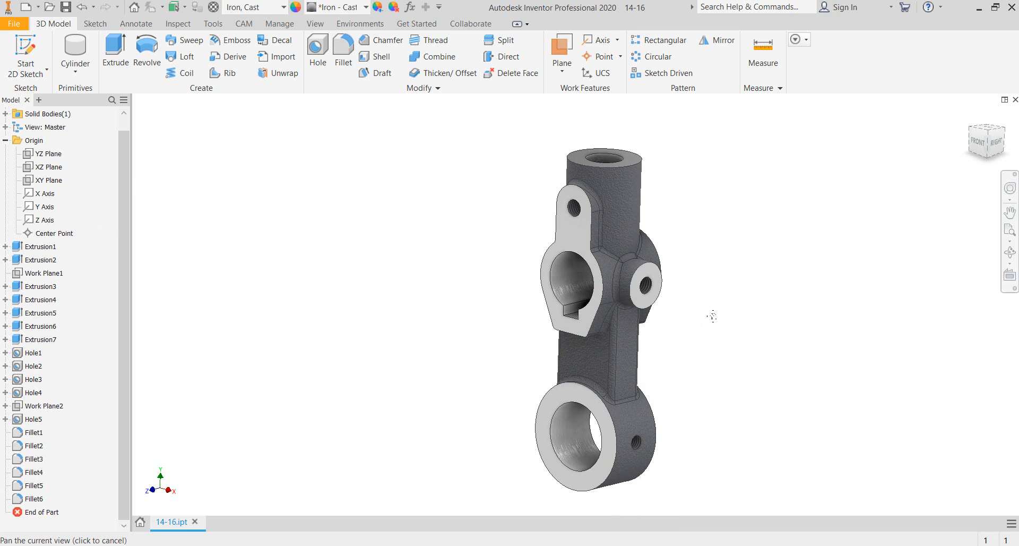